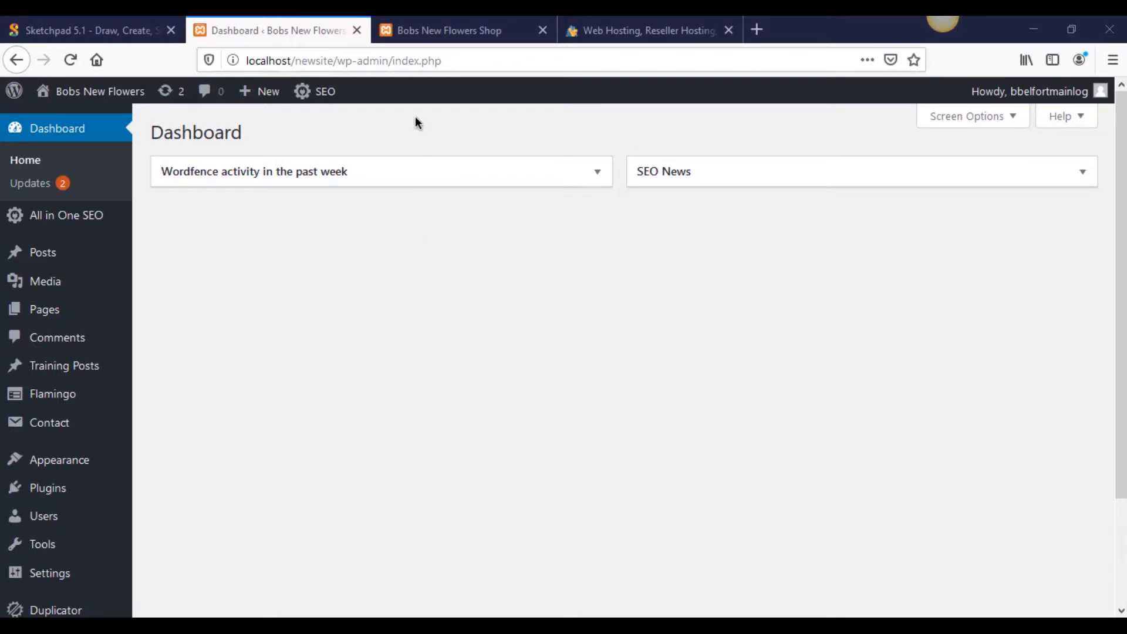
# Step: Review the Bobs New Flowers Shop home page from its header to the footer, including the services and recent projects sections
pyautogui.click(381, 40)
pyautogui.scroll(-5, 365, 194)
pyautogui.scroll(-10, 366, 190)
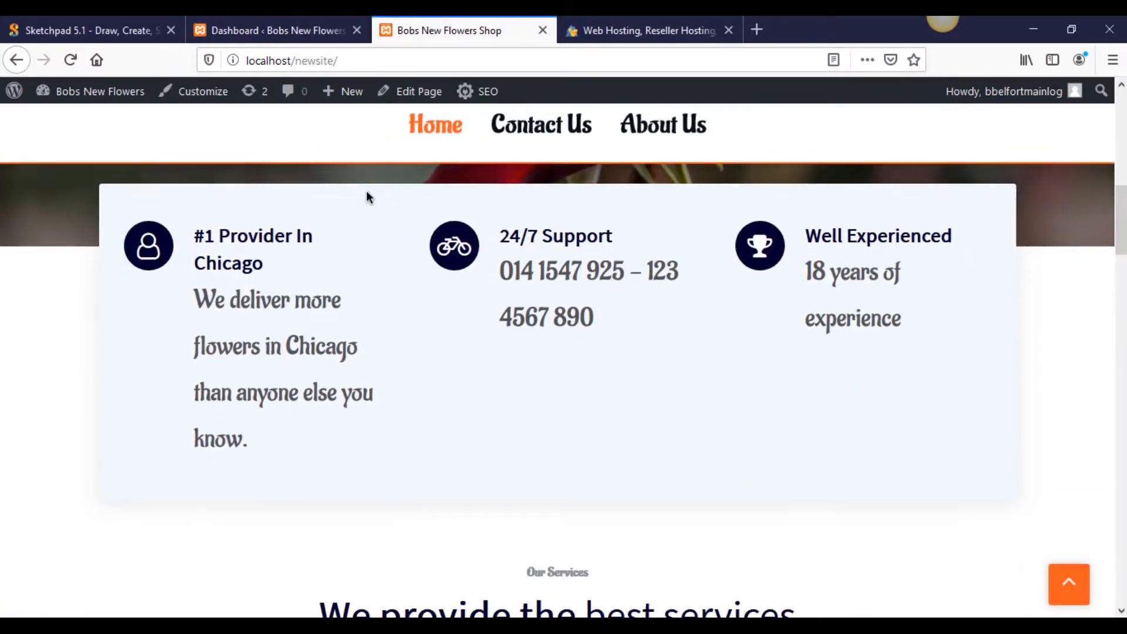
pyautogui.scroll(-15, 368, 193)
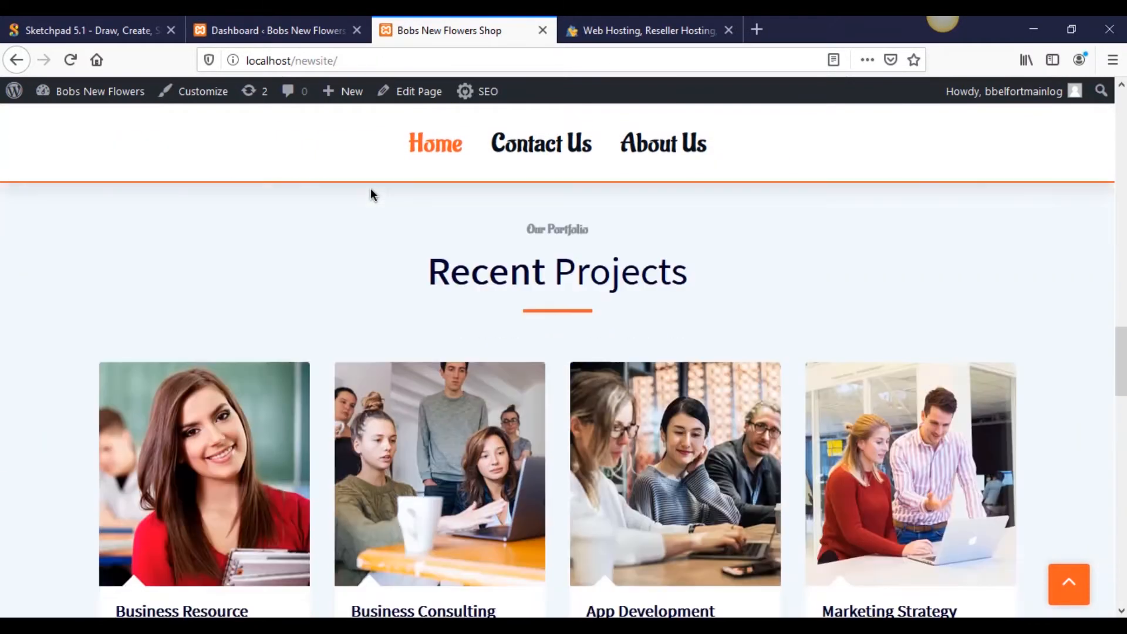
pyautogui.scroll(-3, 334, 338)
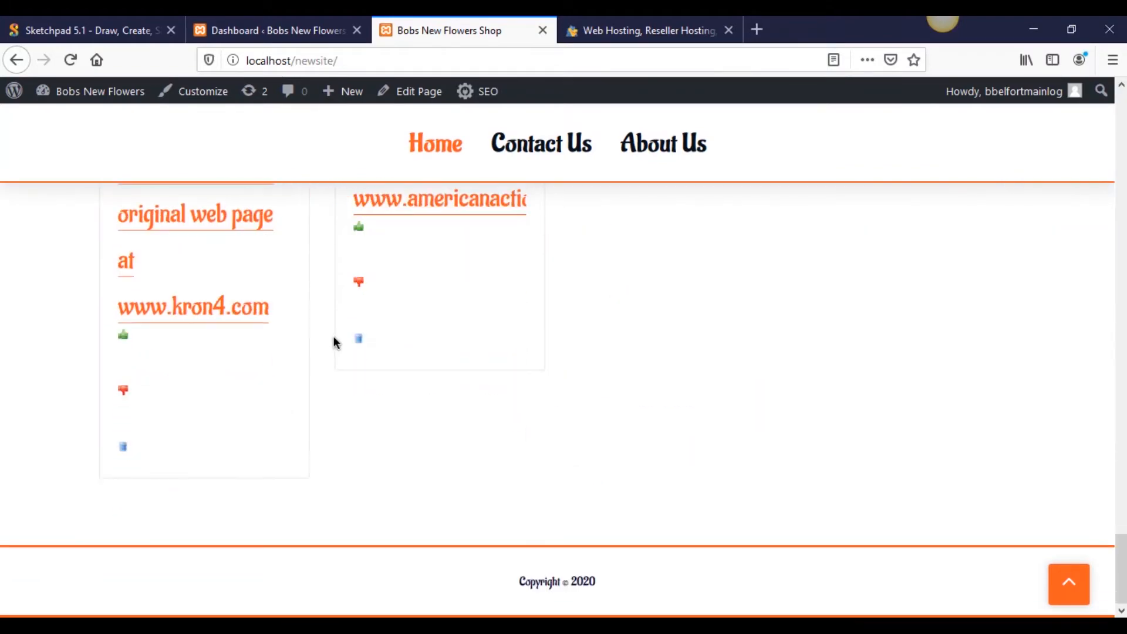
pyautogui.scroll(10, 330, 344)
pyautogui.scroll(10, 359, 356)
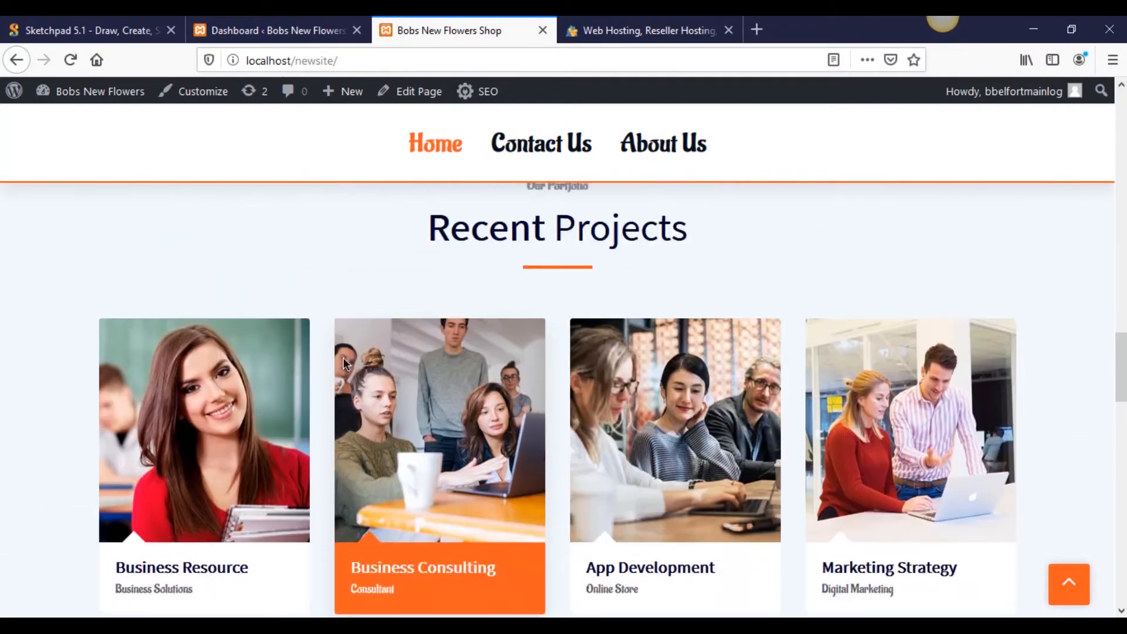
pyautogui.scroll(6, 354, 362)
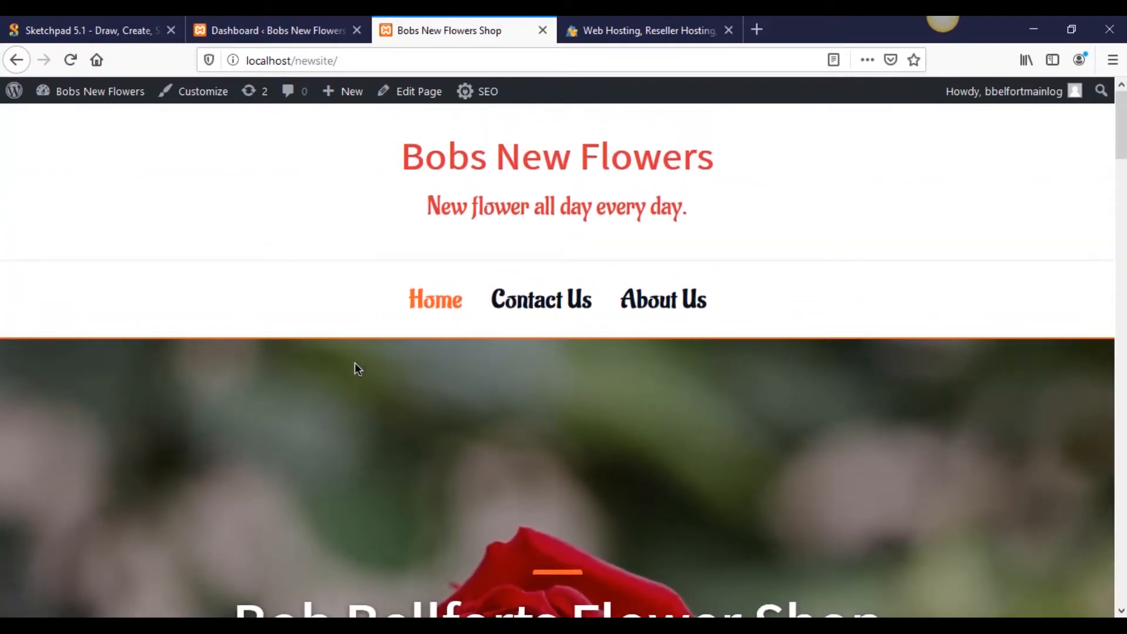
pyautogui.scroll(-3, 312, 293)
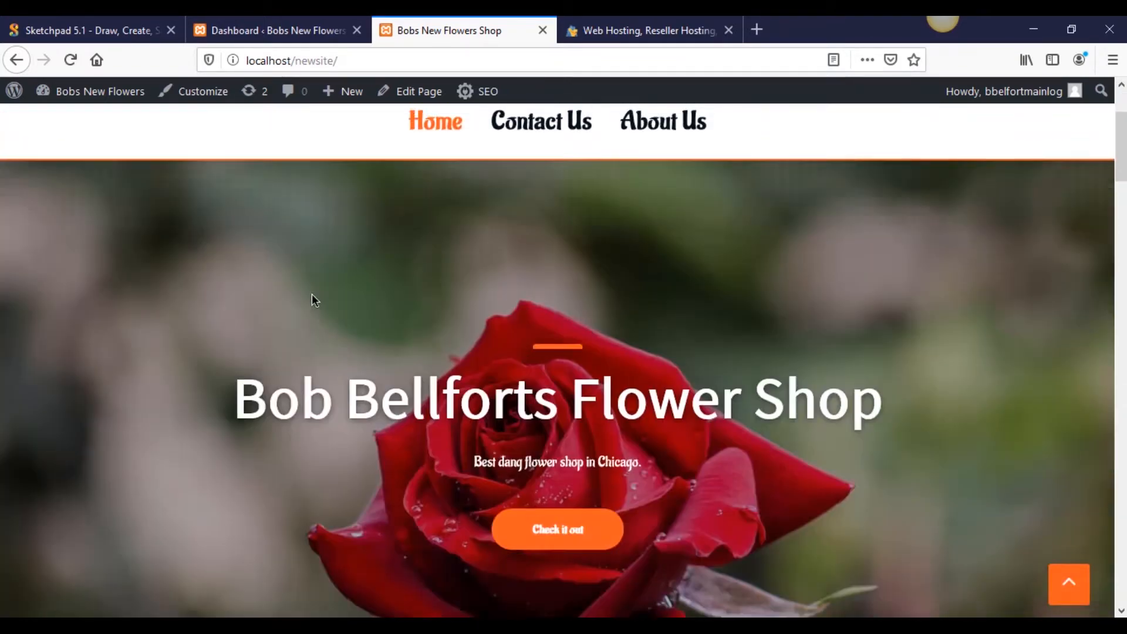
pyautogui.scroll(3, 311, 294)
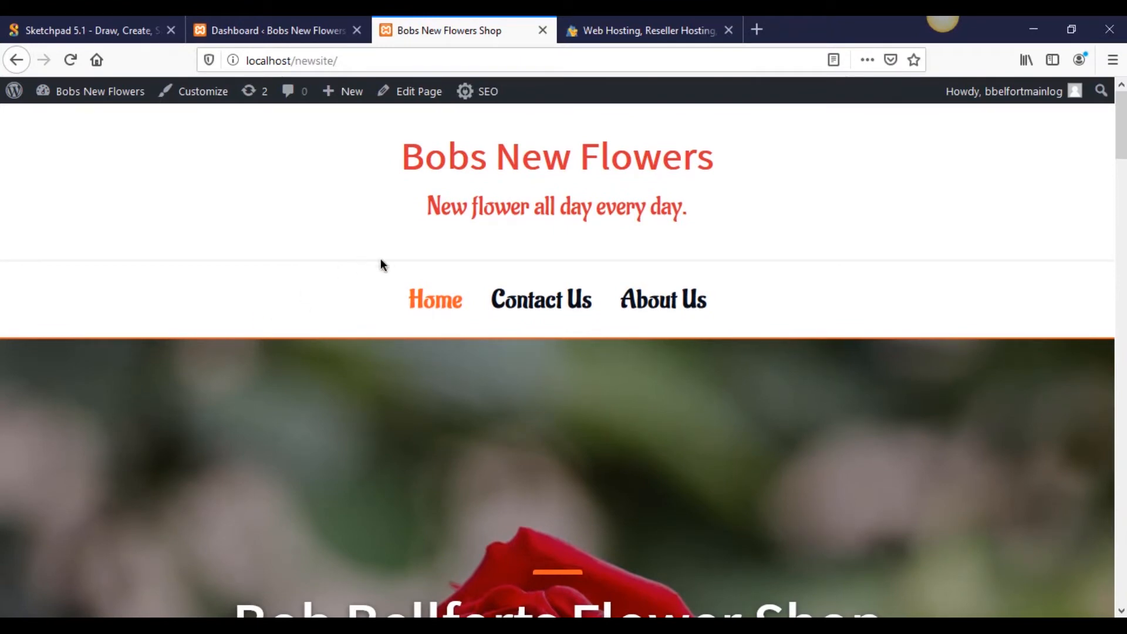
pyautogui.click(278, 23)
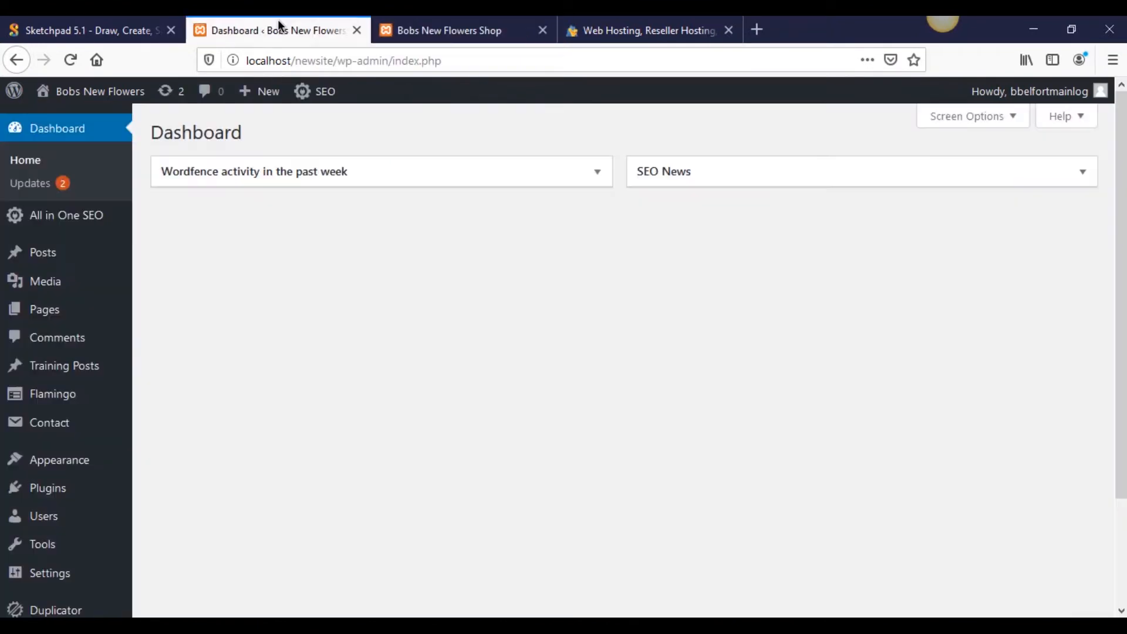
# Step: Switch to Sketchpad and paint a rectangle labelled "loc" in the upper-left area of the canvas, undoing any stray mark
pyautogui.click(156, 20)
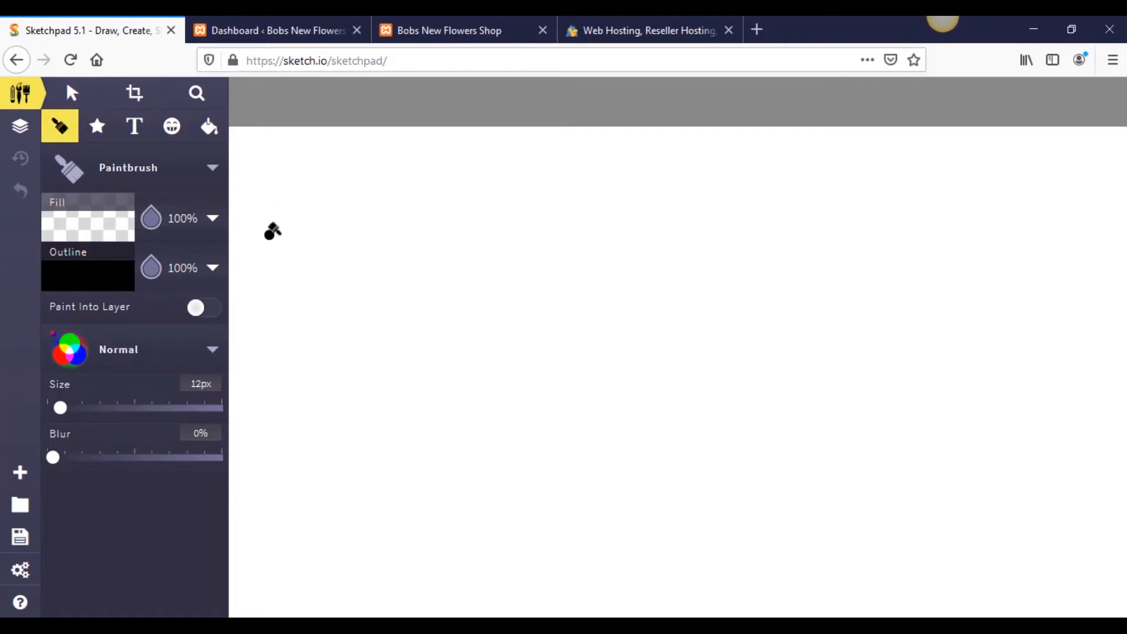
pyautogui.moveTo(262, 205)
pyautogui.mouseDown()
pyautogui.moveTo(267, 237)
pyautogui.moveTo(458, 282)
pyautogui.moveTo(322, 193)
pyautogui.moveTo(262, 201)
pyautogui.moveTo(301, 258)
pyautogui.moveTo(353, 233)
pyautogui.moveTo(420, 252)
pyautogui.mouseUp()
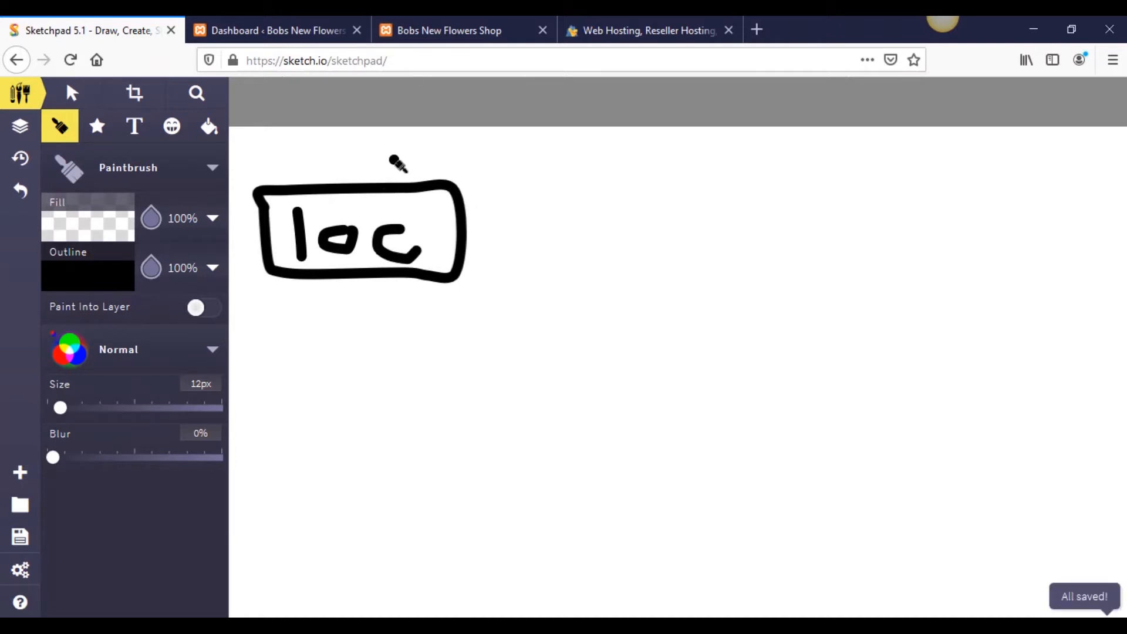
pyautogui.click(334, 205)
pyautogui.hotkey('ctrl', 'z')
pyautogui.click(409, 212)
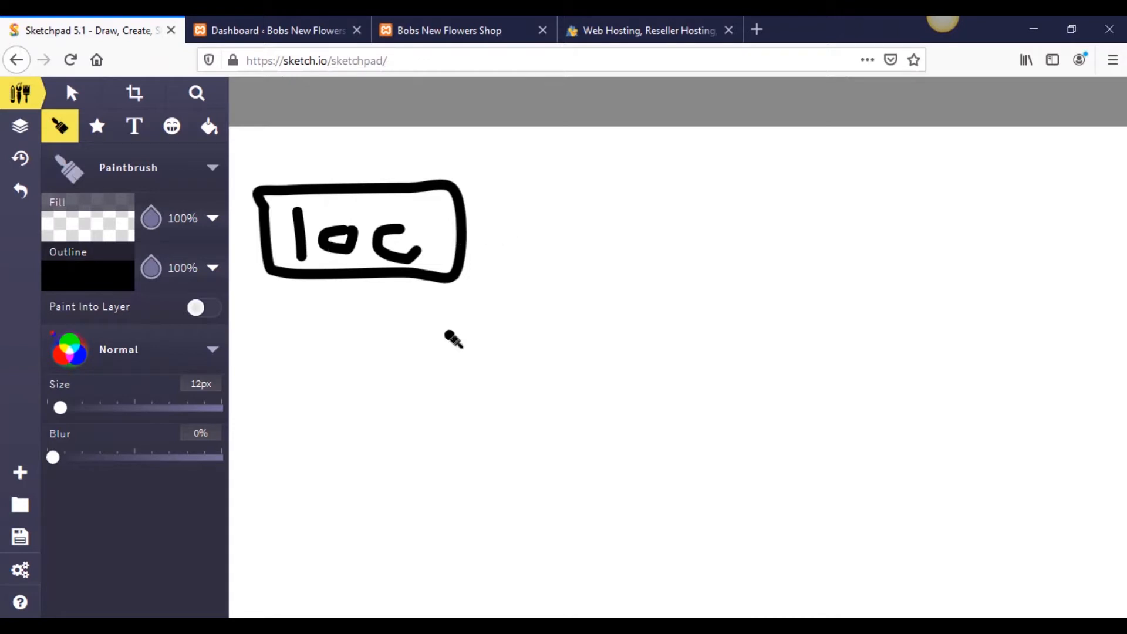
# Step: Paint two arrows starting below the "loc" box, one pointing down and one curving across to the canvas's right side
pyautogui.moveTo(405, 321); pyautogui.dragTo(437, 474)
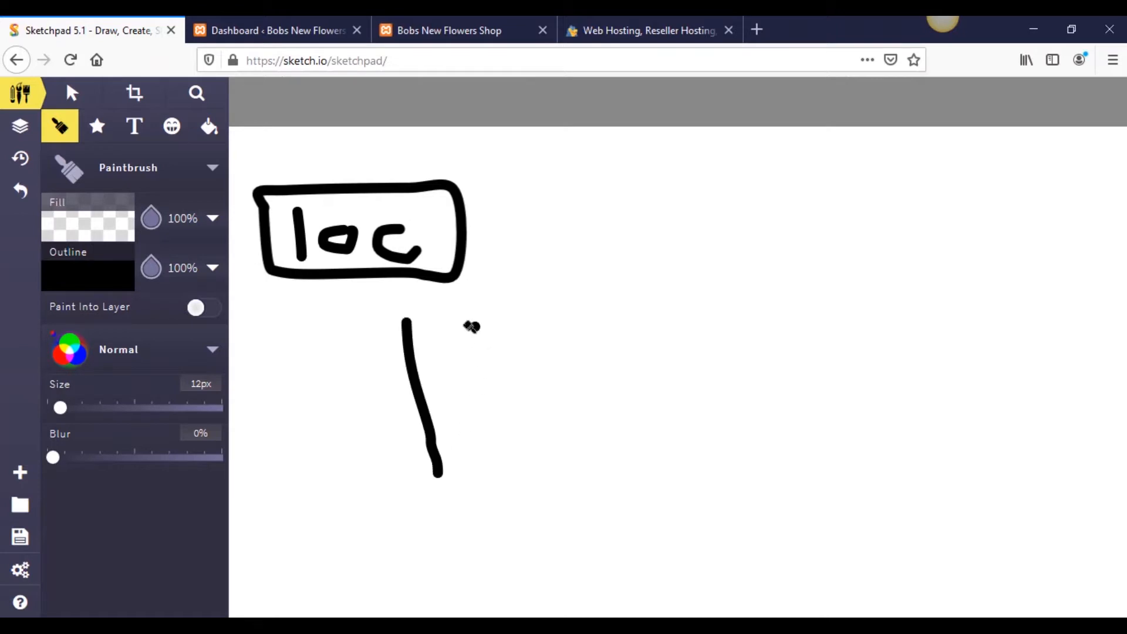
pyautogui.moveTo(458, 317)
pyautogui.mouseDown()
pyautogui.moveTo(980, 309)
pyautogui.moveTo(1015, 355)
pyautogui.moveTo(1068, 311)
pyautogui.mouseUp()
pyautogui.moveTo(986, 356); pyautogui.dragTo(953, 338)
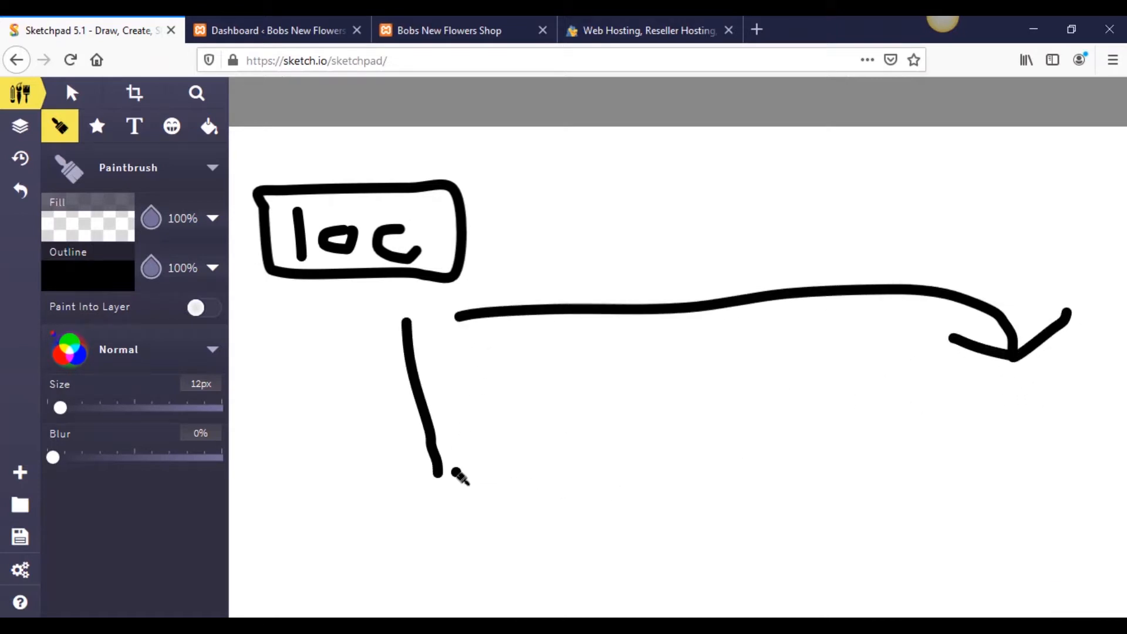
pyautogui.moveTo(435, 480); pyautogui.dragTo(471, 450)
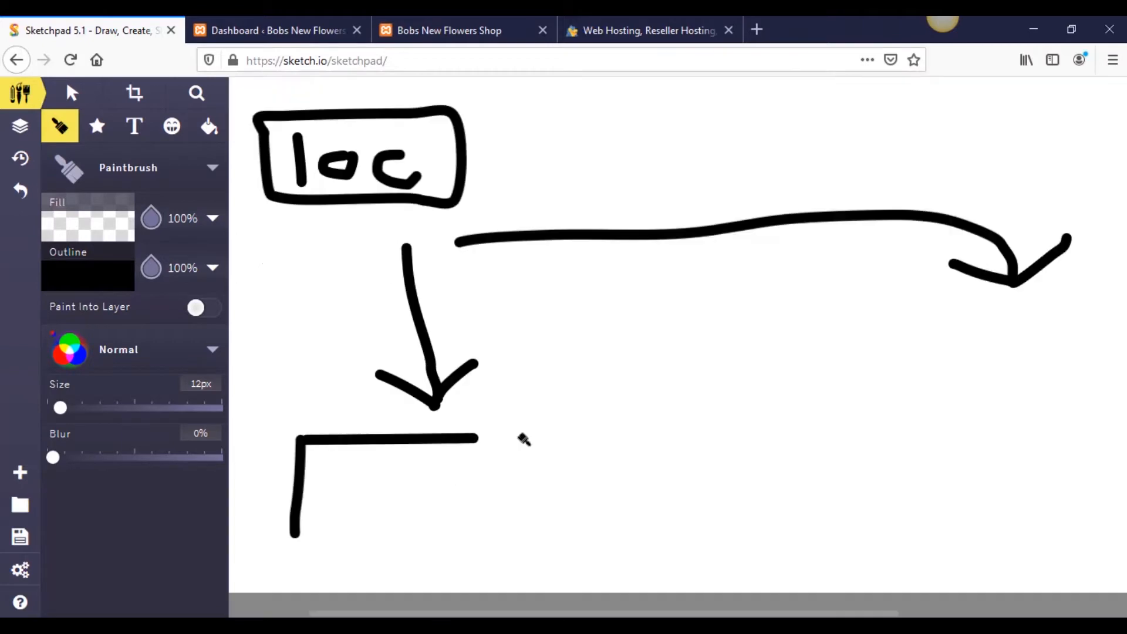
# Step: Paint a rectangle labelled "URL" beneath the downward arrow
pyautogui.moveTo(519, 435)
pyautogui.mouseDown()
pyautogui.moveTo(521, 531)
pyautogui.moveTo(297, 538)
pyautogui.mouseUp()
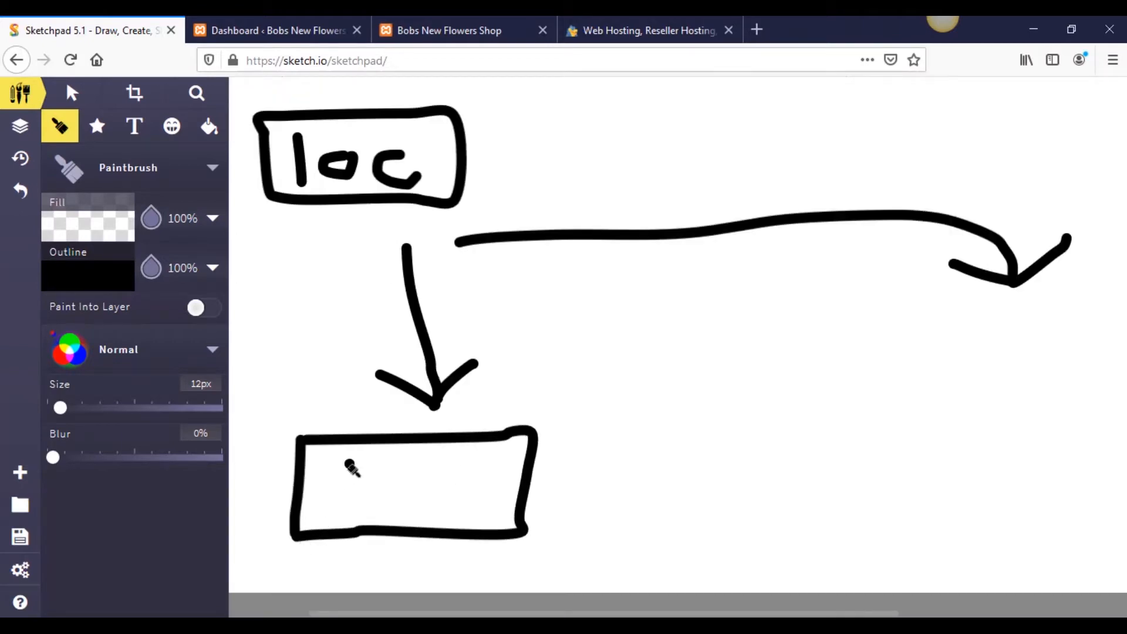
pyautogui.moveTo(335, 459)
pyautogui.mouseDown()
pyautogui.moveTo(349, 514)
pyautogui.moveTo(381, 487)
pyautogui.moveTo(384, 463)
pyautogui.moveTo(401, 496)
pyautogui.moveTo(411, 471)
pyautogui.moveTo(428, 466)
pyautogui.moveTo(405, 493)
pyautogui.moveTo(443, 503)
pyautogui.mouseUp()
pyautogui.click(452, 459)
pyautogui.moveTo(453, 460); pyautogui.dragTo(493, 508)
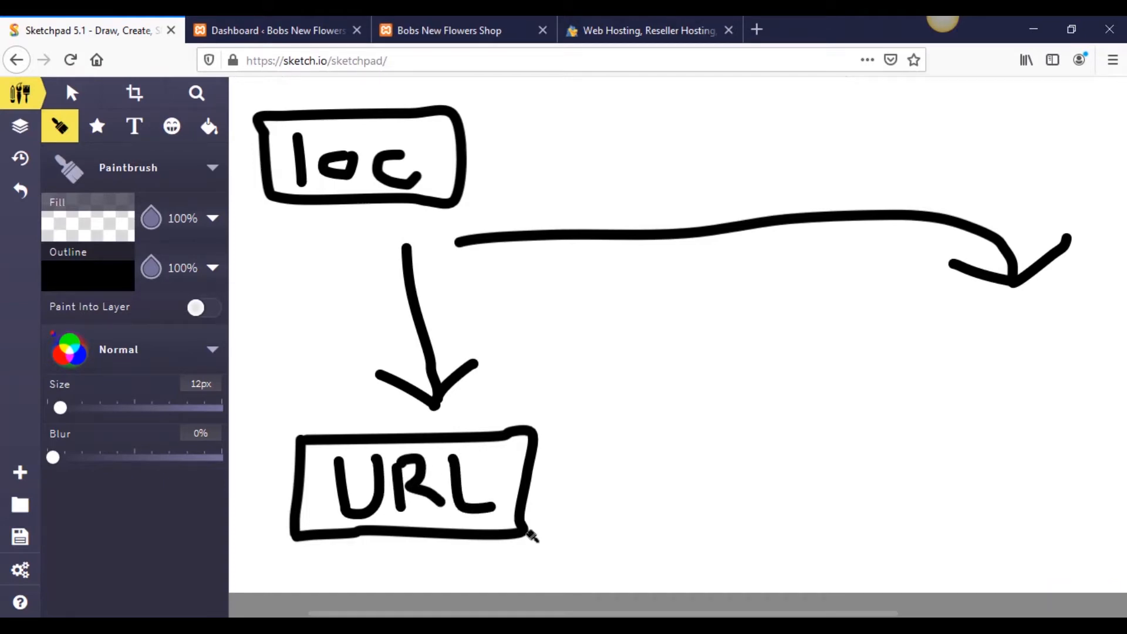
# Step: Paint an arrow from the "URL" box to a tall rectangle labelled "S" beneath the end of the curved arrow
pyautogui.moveTo(586, 480)
pyautogui.mouseDown()
pyautogui.moveTo(924, 453)
pyautogui.moveTo(915, 480)
pyautogui.moveTo(873, 427)
pyautogui.mouseUp()
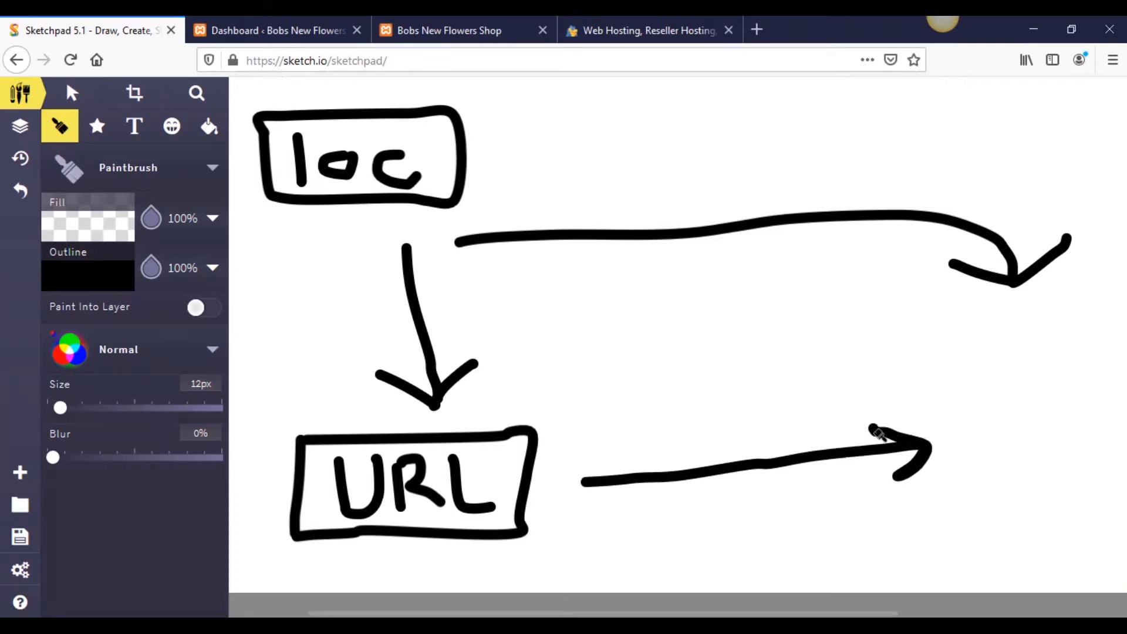
pyautogui.moveTo(938, 353); pyautogui.dragTo(960, 509)
pyautogui.moveTo(939, 352)
pyautogui.mouseDown()
pyautogui.moveTo(1033, 342)
pyautogui.moveTo(1102, 365)
pyautogui.moveTo(1122, 532)
pyautogui.moveTo(971, 556)
pyautogui.moveTo(957, 502)
pyautogui.mouseUp()
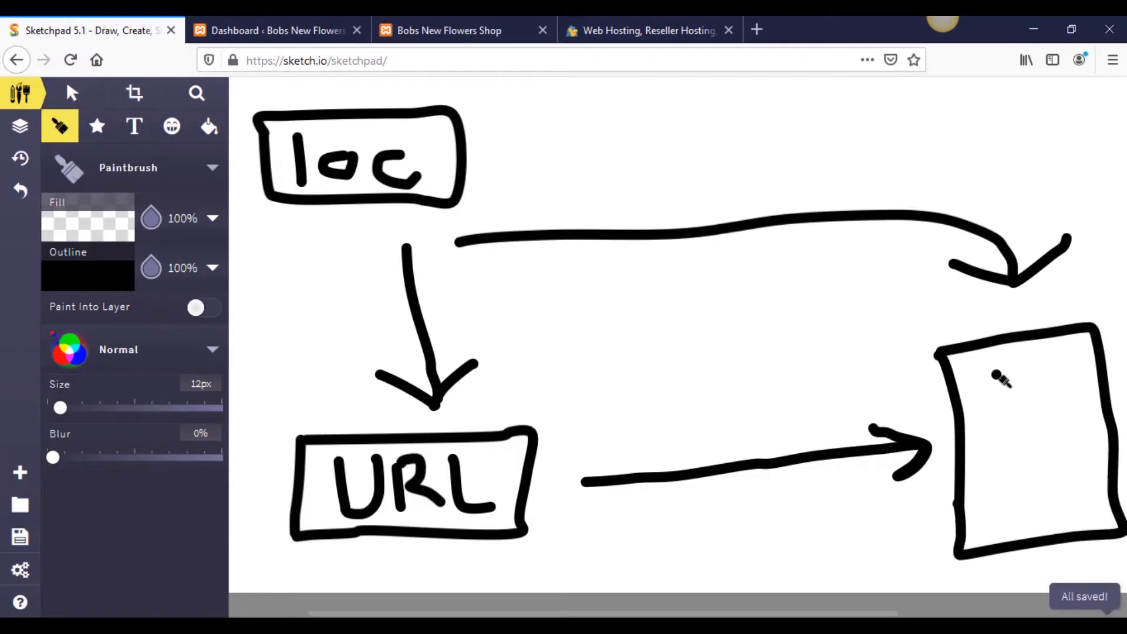
pyautogui.moveTo(1010, 393); pyautogui.dragTo(1063, 375)
pyautogui.moveTo(1022, 422)
pyautogui.mouseDown()
pyautogui.moveTo(1079, 450)
pyautogui.moveTo(1086, 482)
pyautogui.moveTo(1009, 496)
pyautogui.mouseUp()
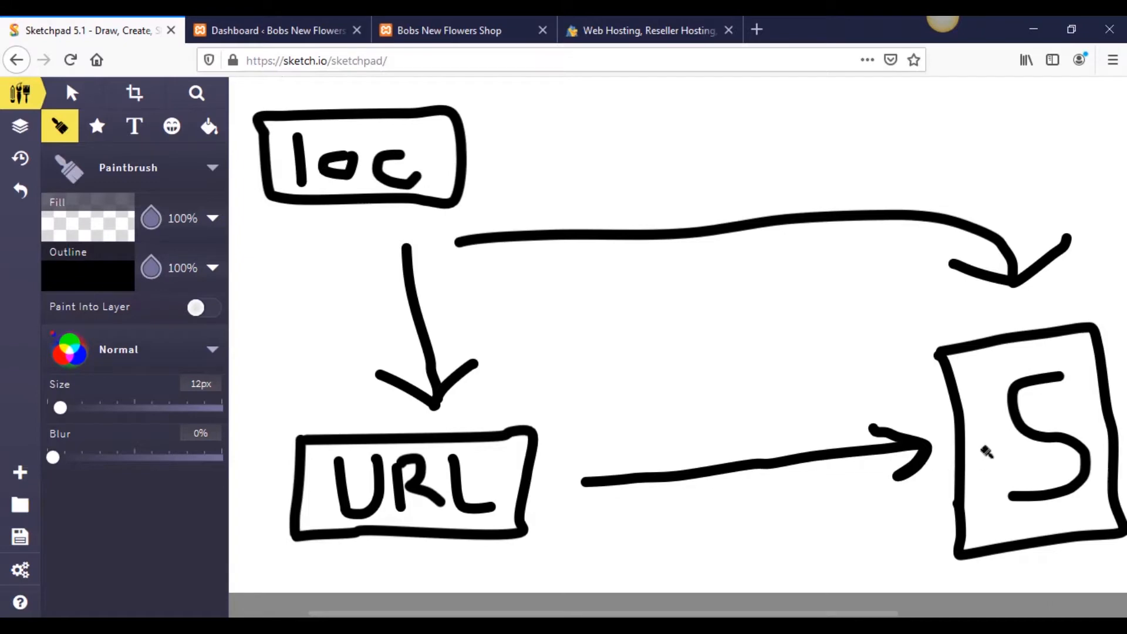
pyautogui.click(1063, 350)
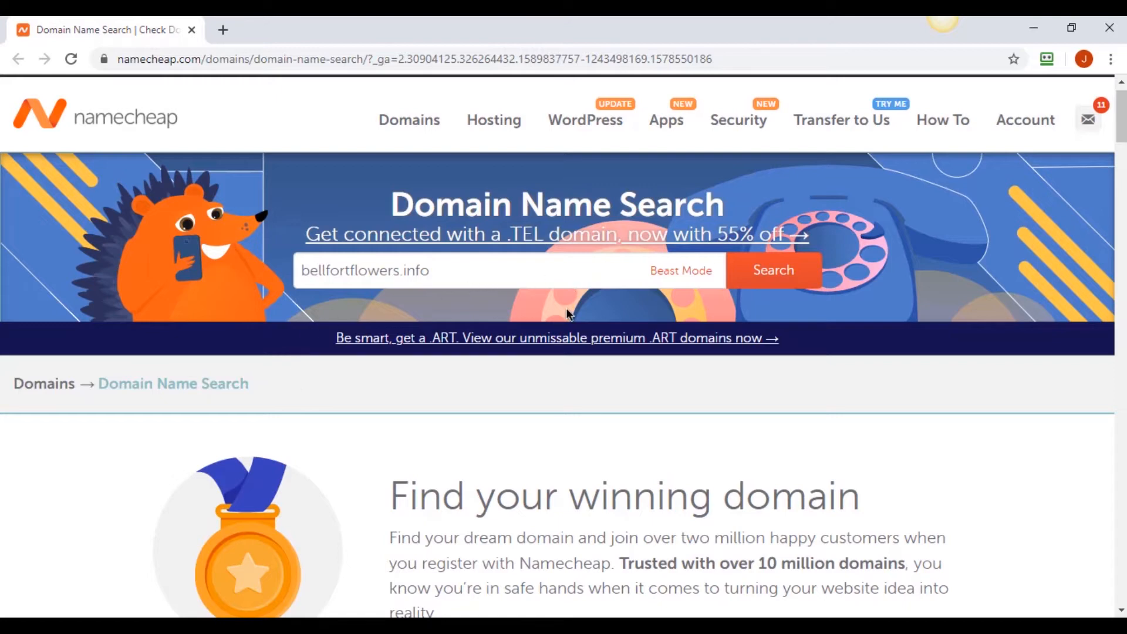
# Step: Search Namecheap for the domain bellfortflowers.info
pyautogui.tripleClick(545, 278)
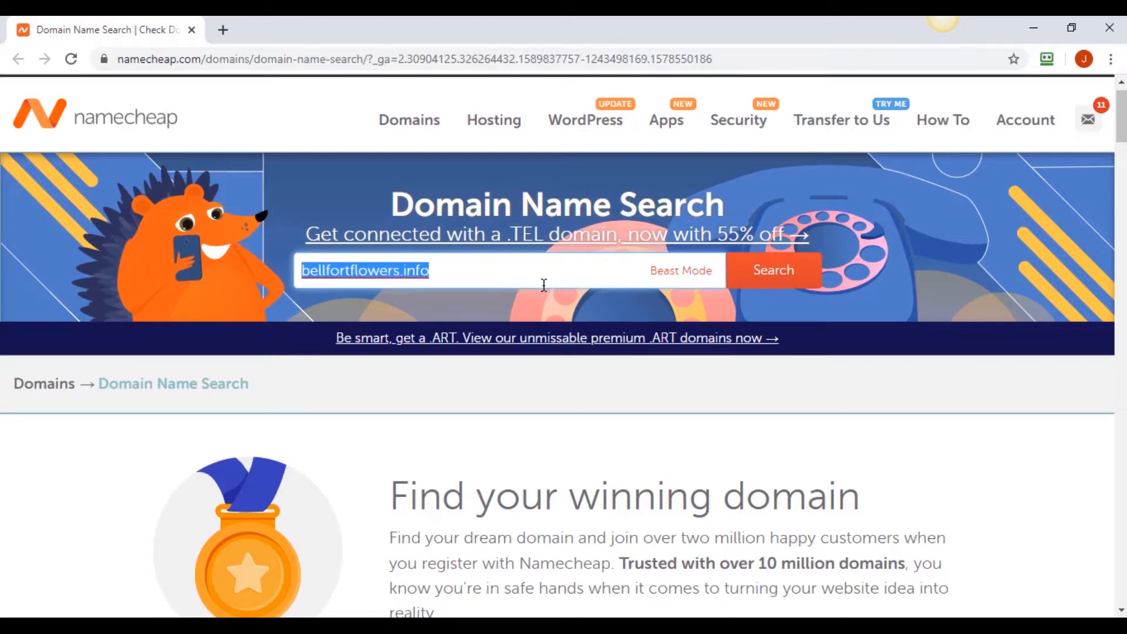
pyautogui.click(540, 298)
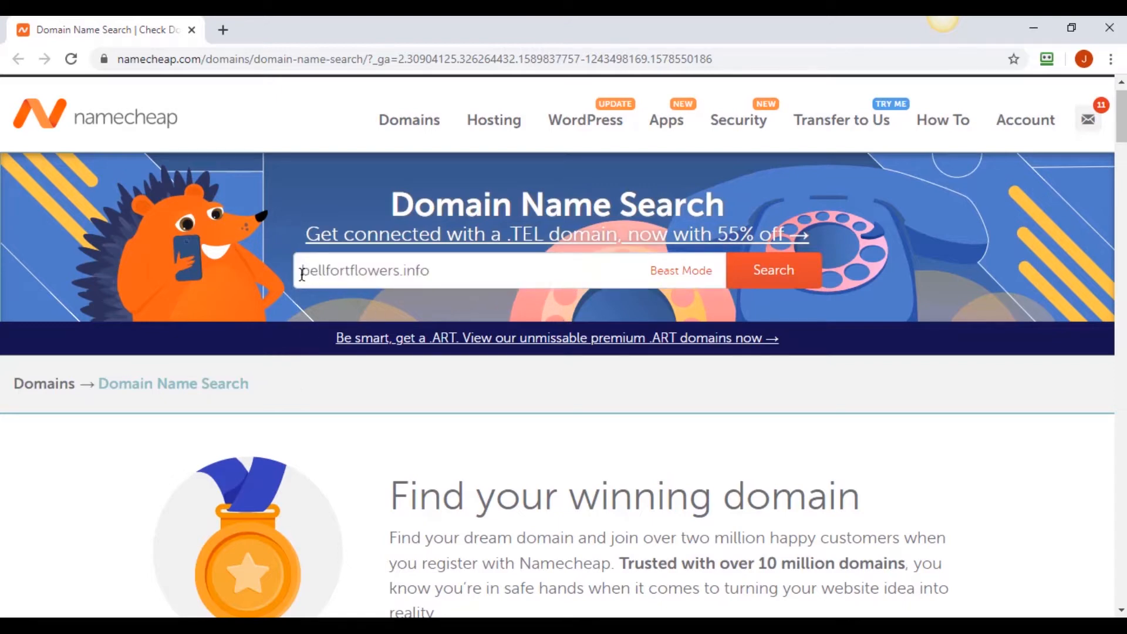
pyautogui.moveTo(301, 275); pyautogui.dragTo(461, 268)
pyautogui.click(450, 275)
pyautogui.click(460, 271)
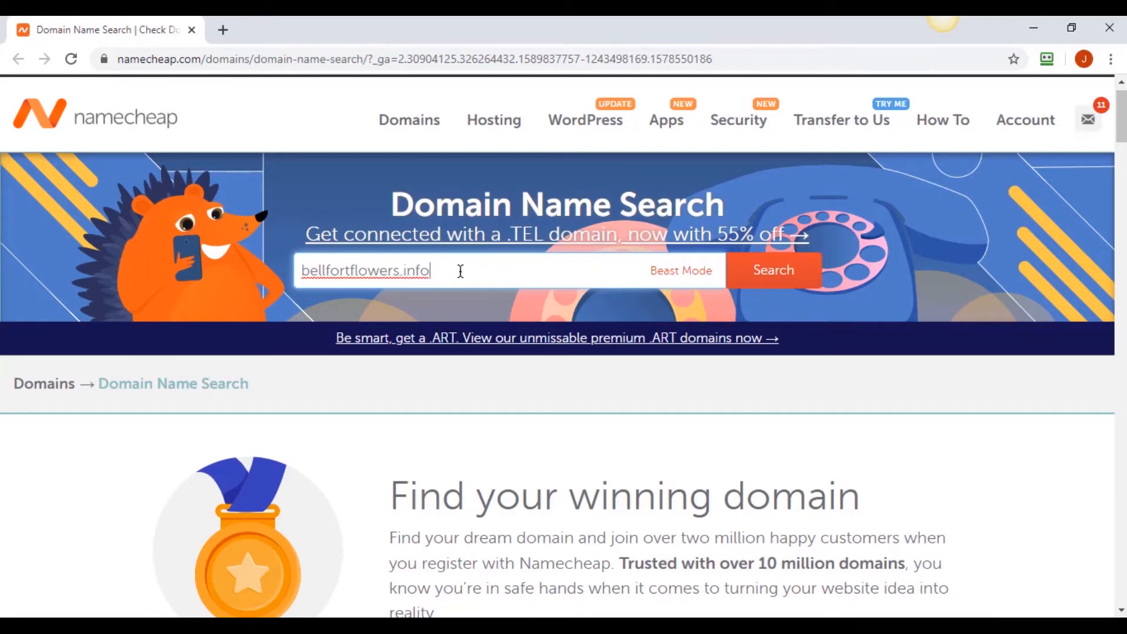
pyautogui.click(472, 309)
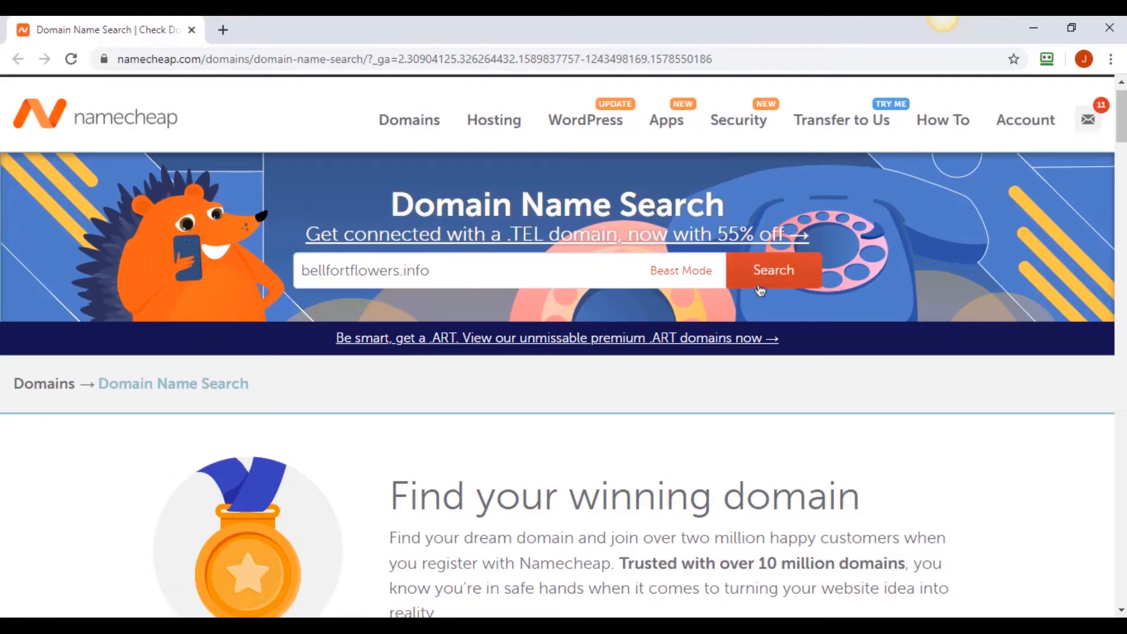
pyautogui.click(790, 284)
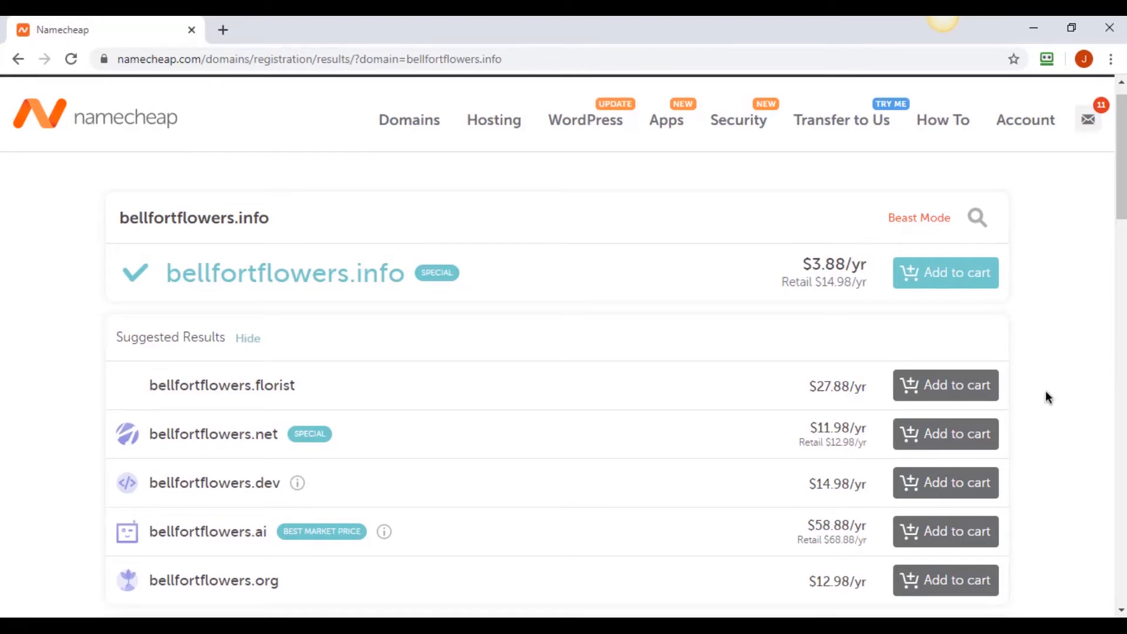
# Step: Look through the domain results and add bellfortflowers.site to the cart
pyautogui.moveTo(1122, 167); pyautogui.dragTo(1122, 259)
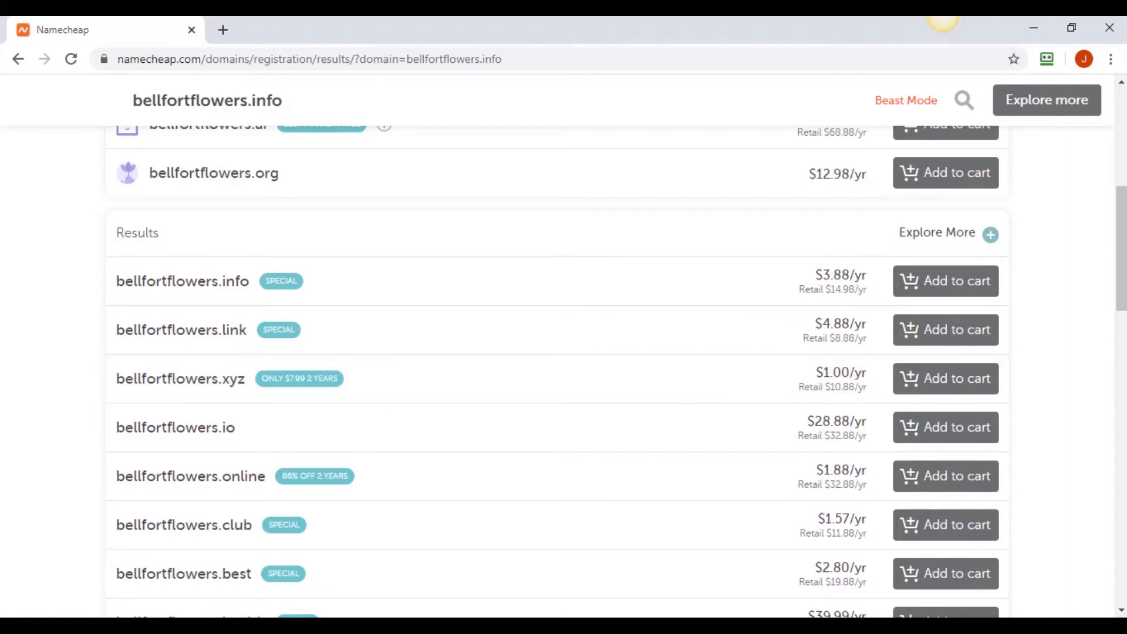
pyautogui.scroll(-1, 649, 473)
pyautogui.scroll(-3, 557, 370)
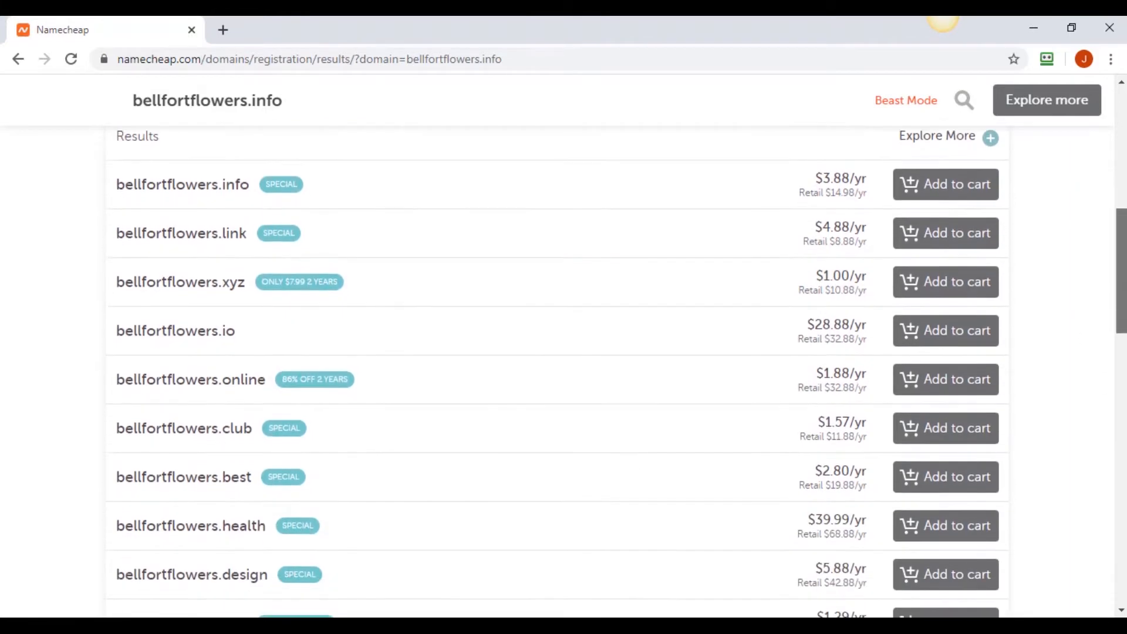
pyautogui.scroll(-2, 557, 370)
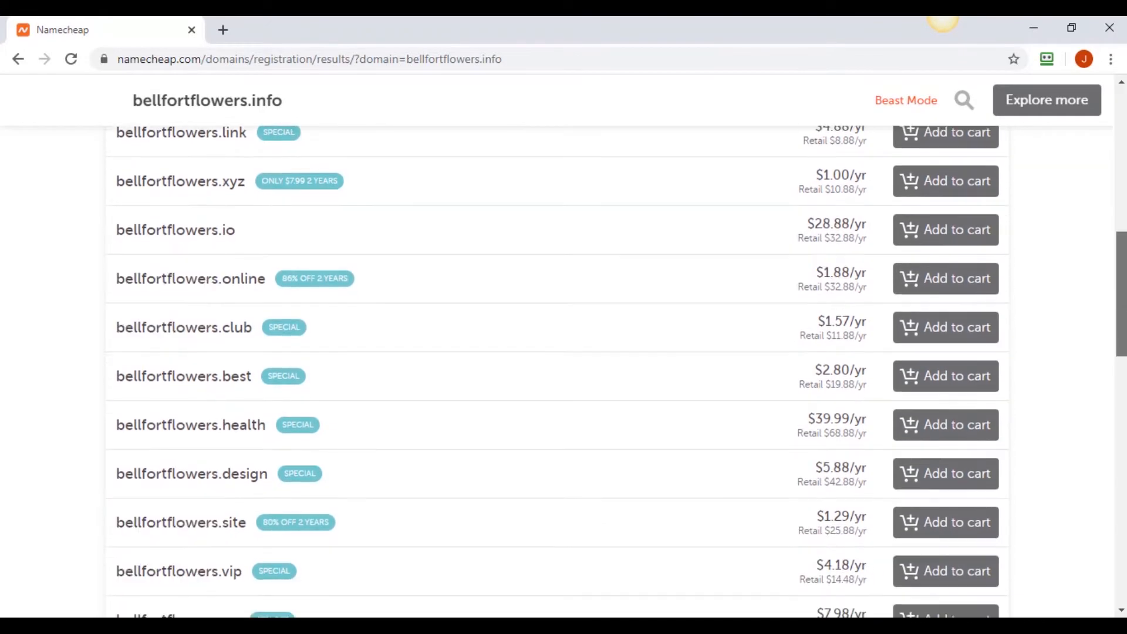
pyautogui.scroll(-2, 1123, 363)
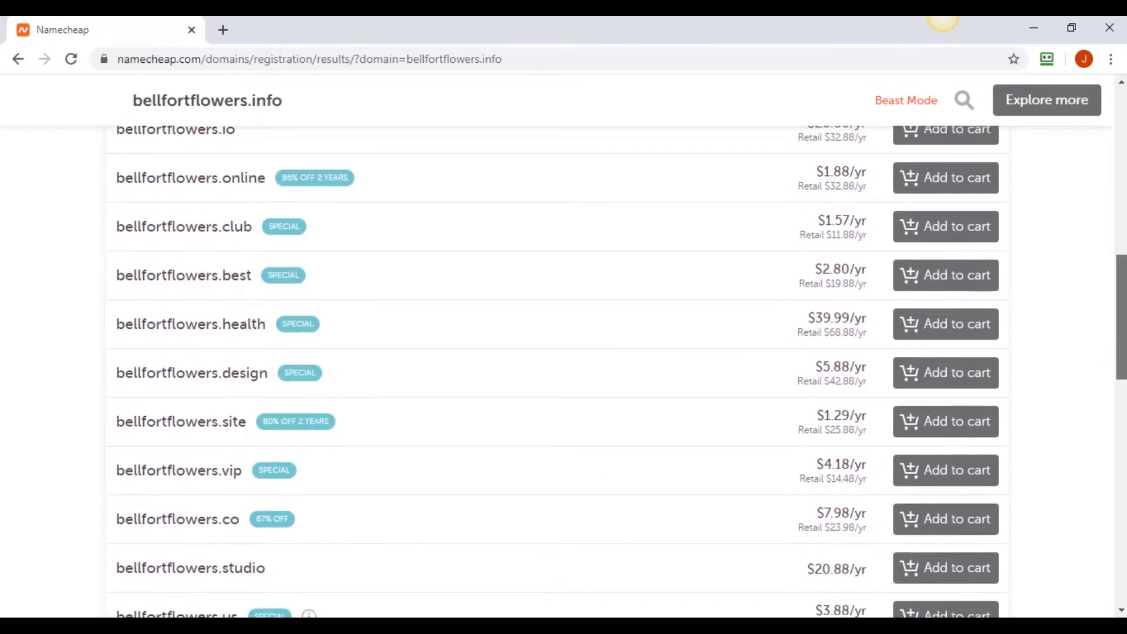
pyautogui.moveTo(1123, 362); pyautogui.dragTo(1124, 350)
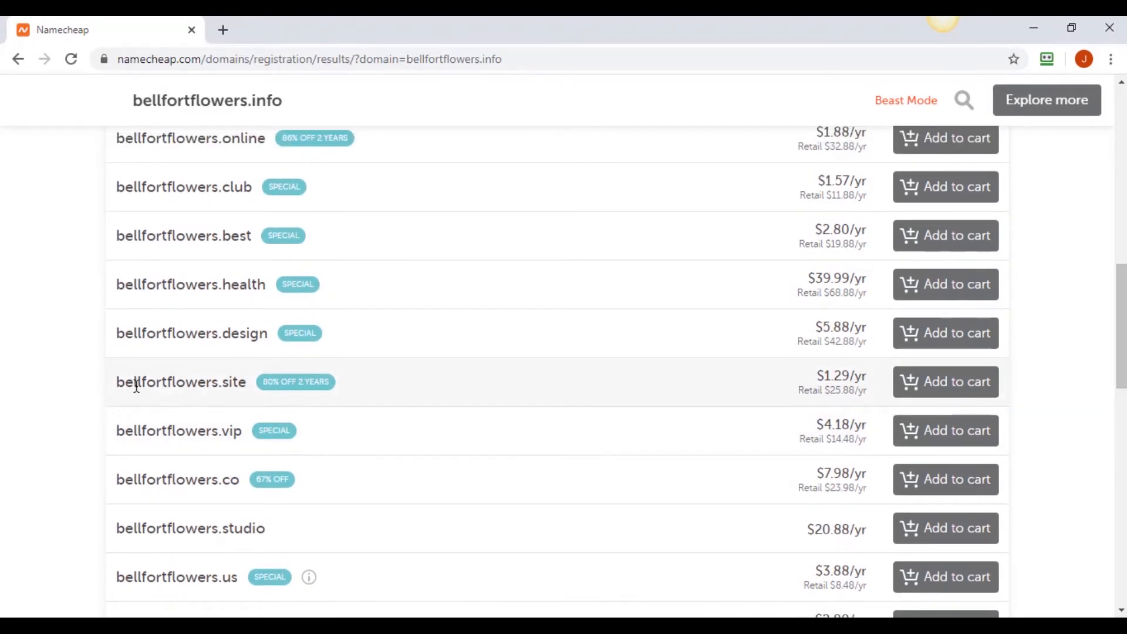
pyautogui.moveTo(218, 386); pyautogui.dragTo(250, 387)
pyautogui.click(255, 389)
pyautogui.click(928, 387)
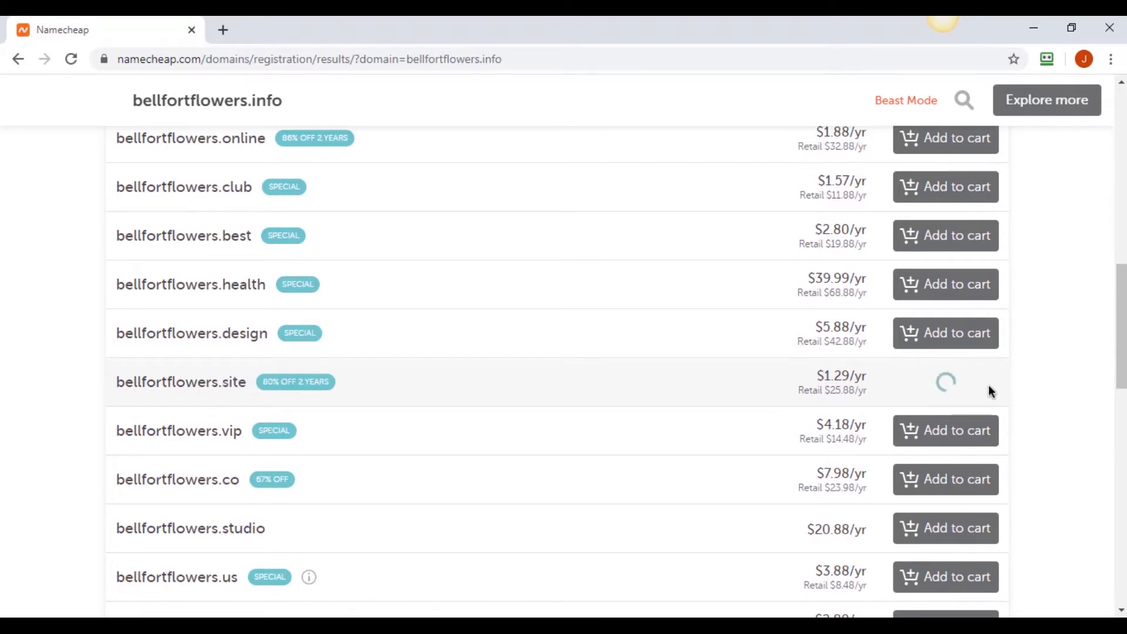
# Step: Proceed to checkout and turn off auto-renew for the bellfortflowers.site domain registration
pyautogui.scroll(10, 1021, 410)
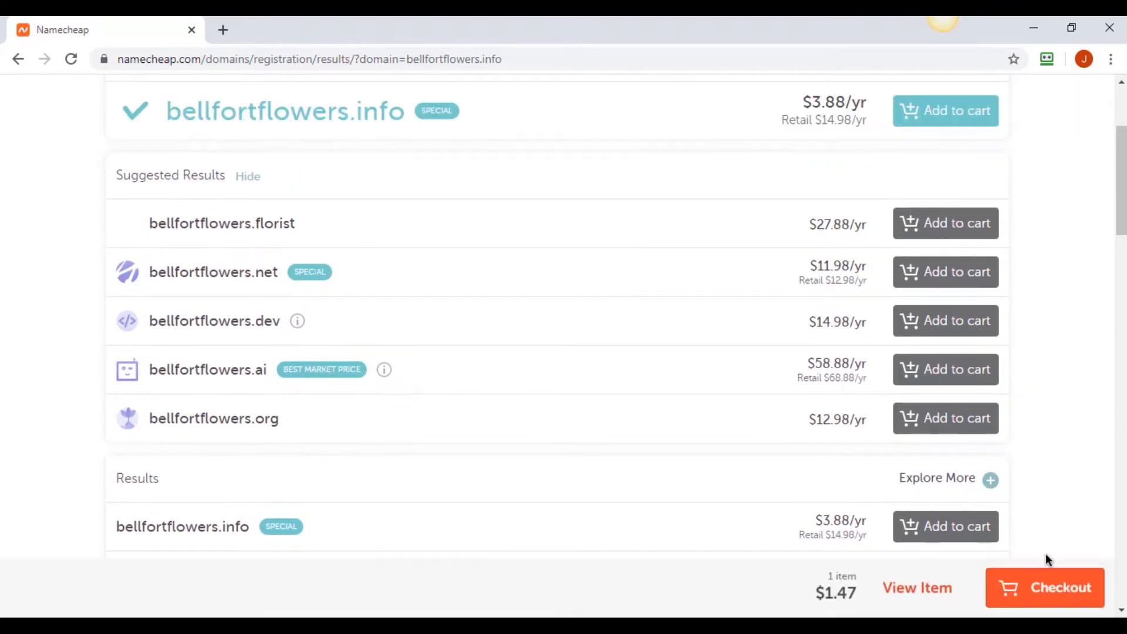
pyautogui.click(1009, 592)
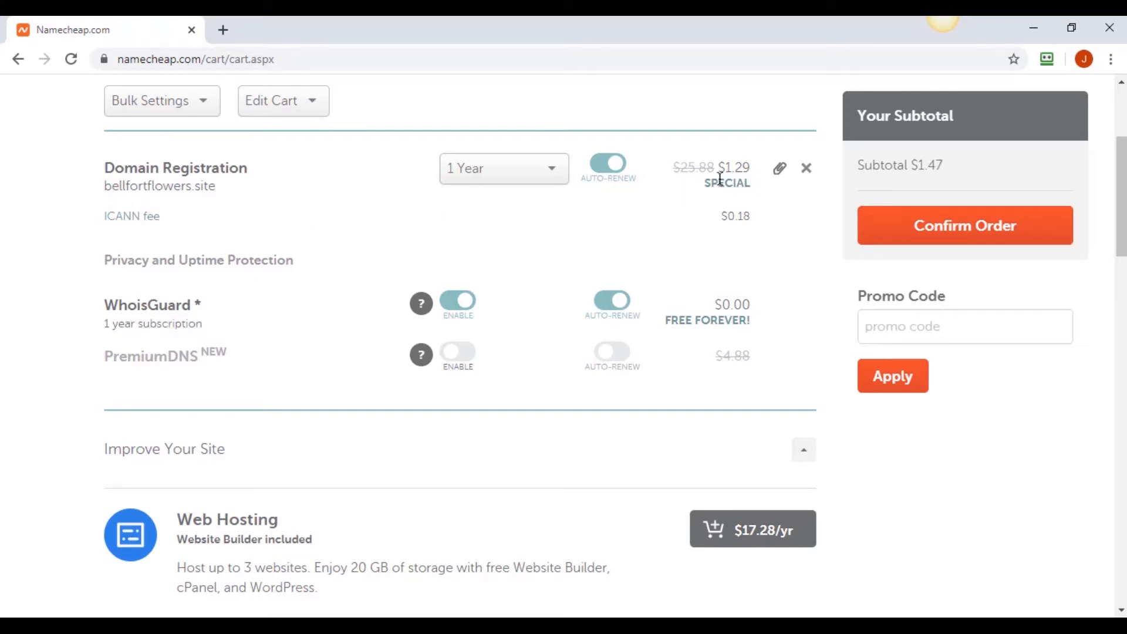
pyautogui.click(608, 164)
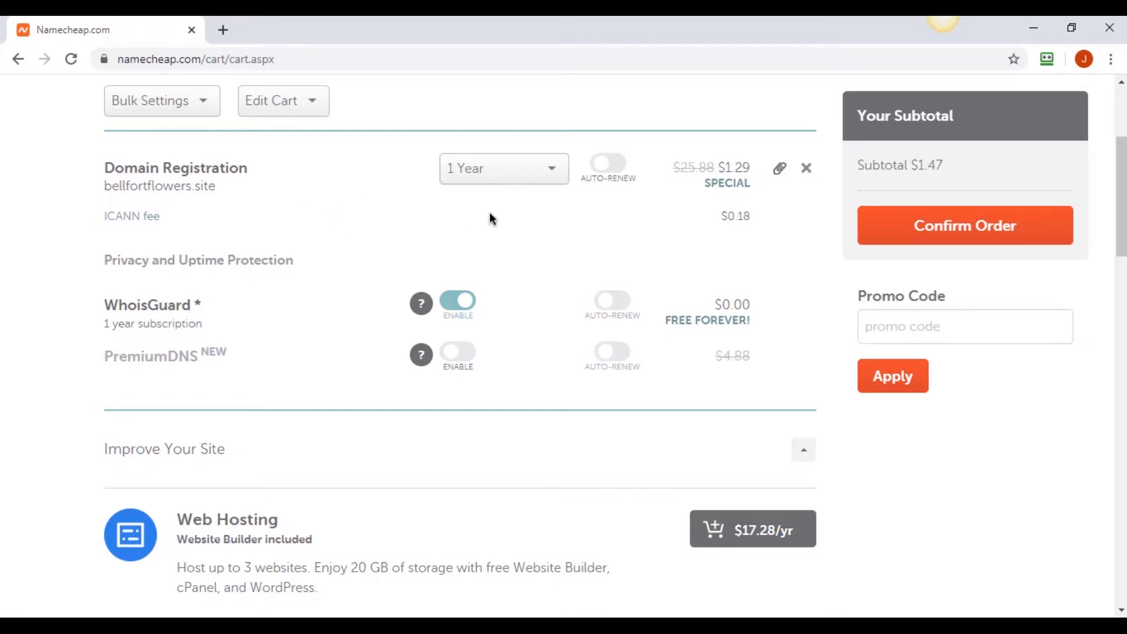
# Step: Examine the cart's registration price, ICANN fee and WhoisGuard entries
pyautogui.moveTo(728, 170); pyautogui.dragTo(754, 194)
pyautogui.click(758, 219)
pyautogui.moveTo(111, 311); pyautogui.dragTo(217, 309)
pyautogui.click(226, 309)
pyautogui.moveTo(1122, 227)
pyautogui.mouseDown()
pyautogui.moveTo(1123, 313)
pyautogui.moveTo(1123, 226)
pyautogui.mouseUp()
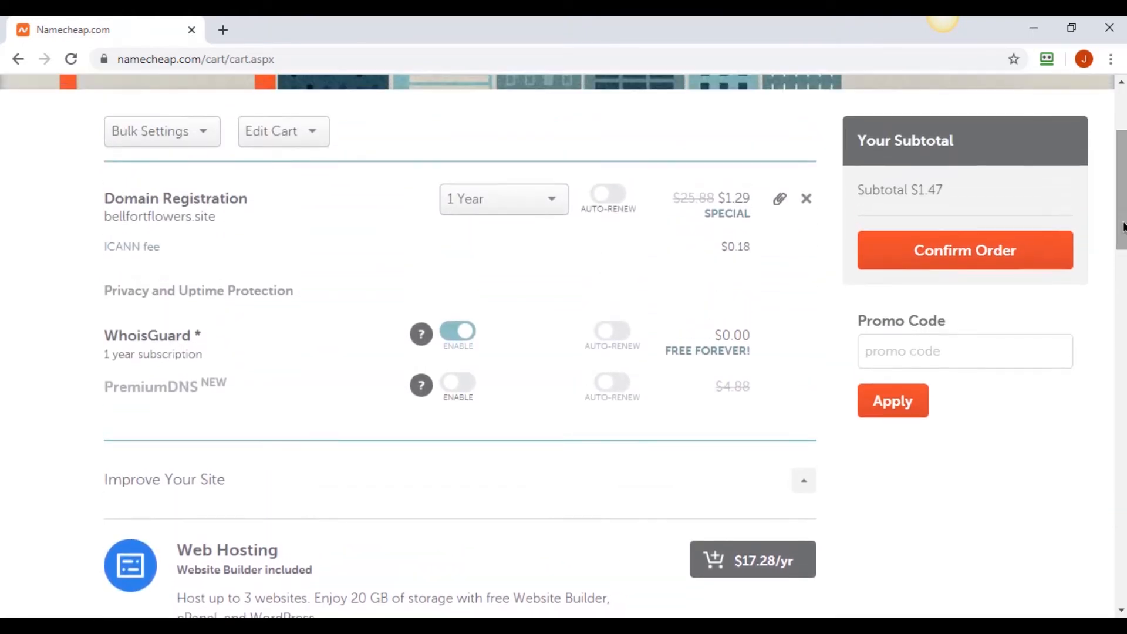
# Step: Confirm the cart order, review its details and pay for the one-year bellfortflowers.site registration
pyautogui.click(1000, 257)
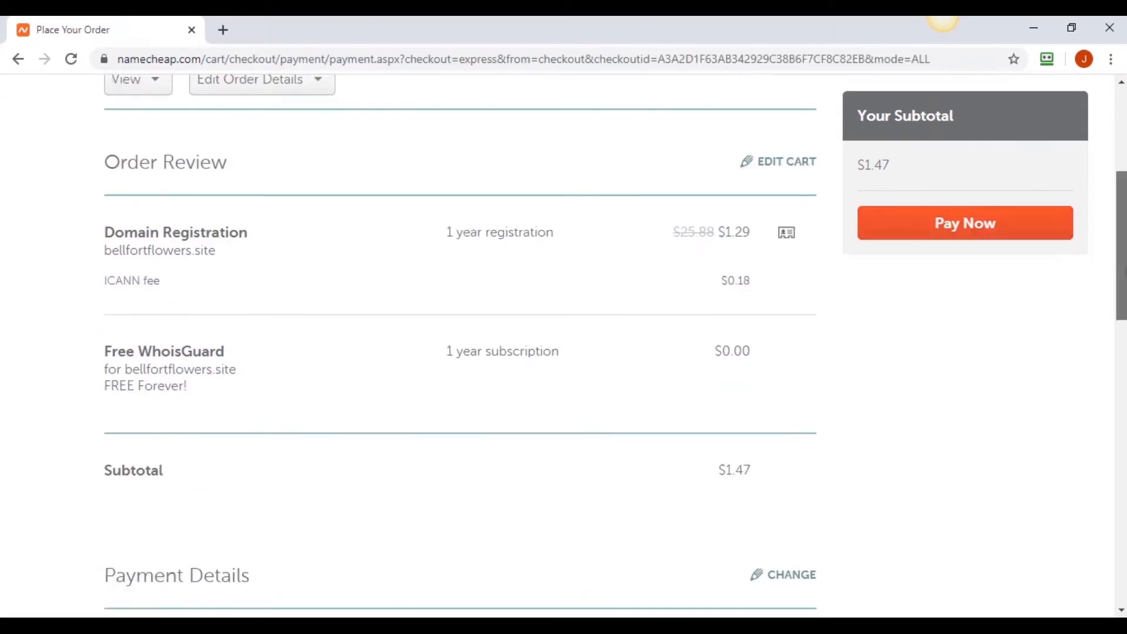
pyautogui.moveTo(1124, 259); pyautogui.dragTo(1123, 233)
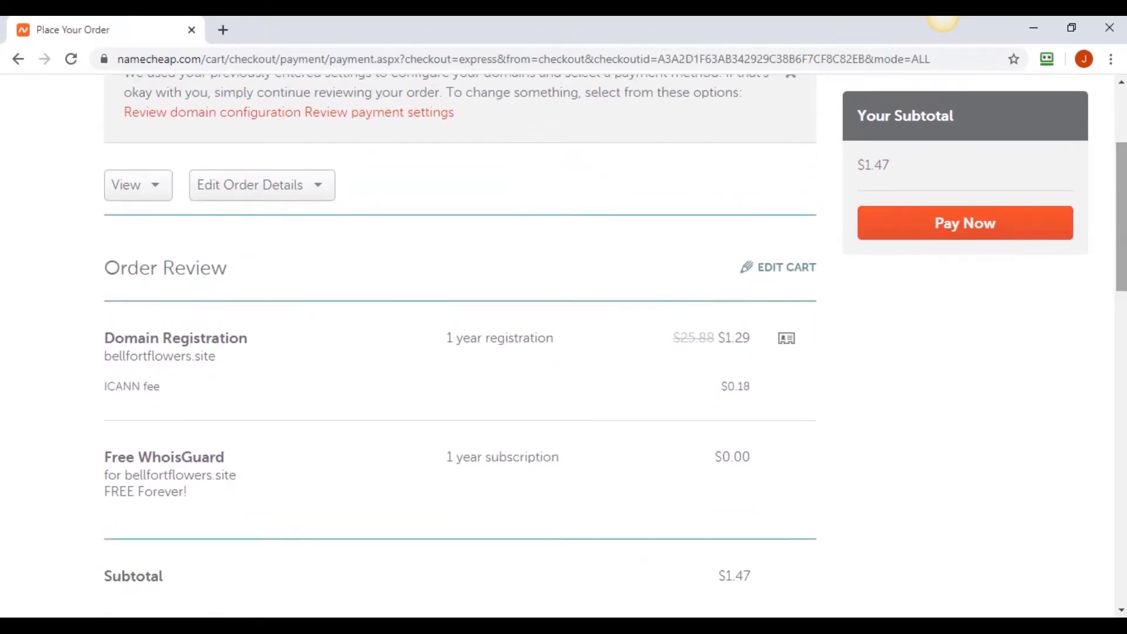
pyautogui.moveTo(855, 176); pyautogui.dragTo(900, 174)
pyautogui.click(908, 174)
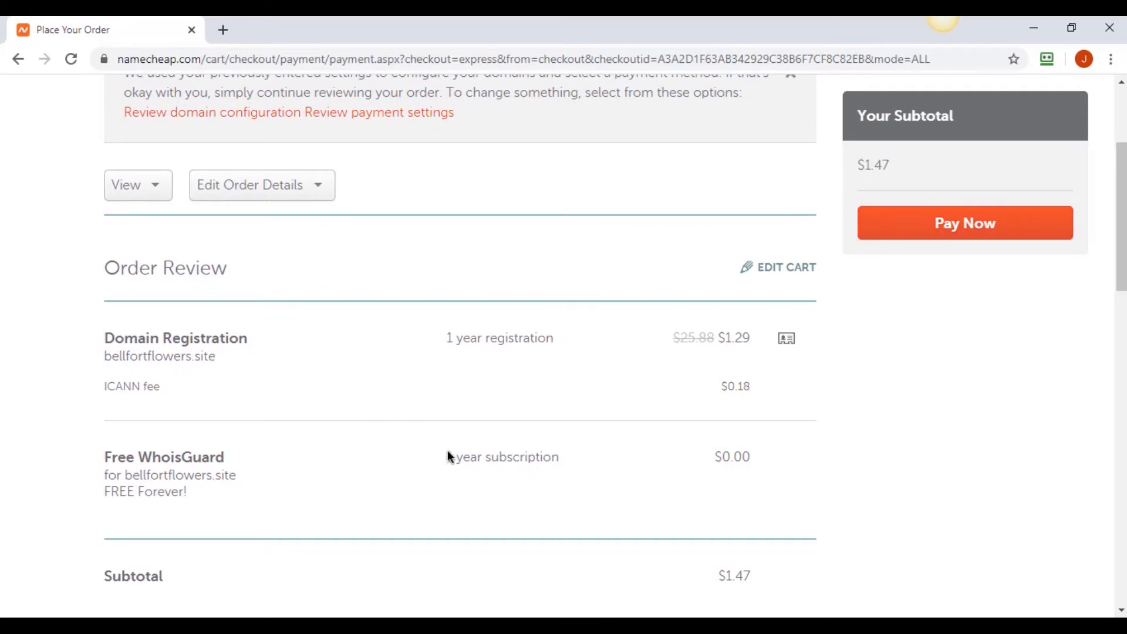
pyautogui.scroll(-1, 996, 317)
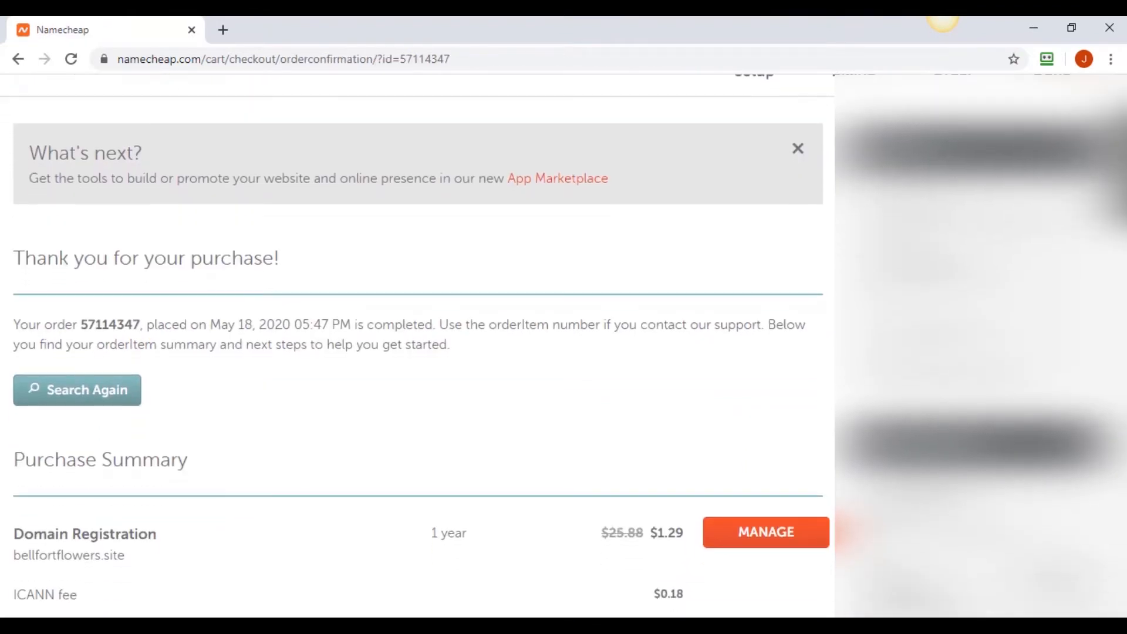
# Step: Review the purchase summary and open the management page for the bellfortflowers.site domain registration
pyautogui.scroll(-3, 417, 341)
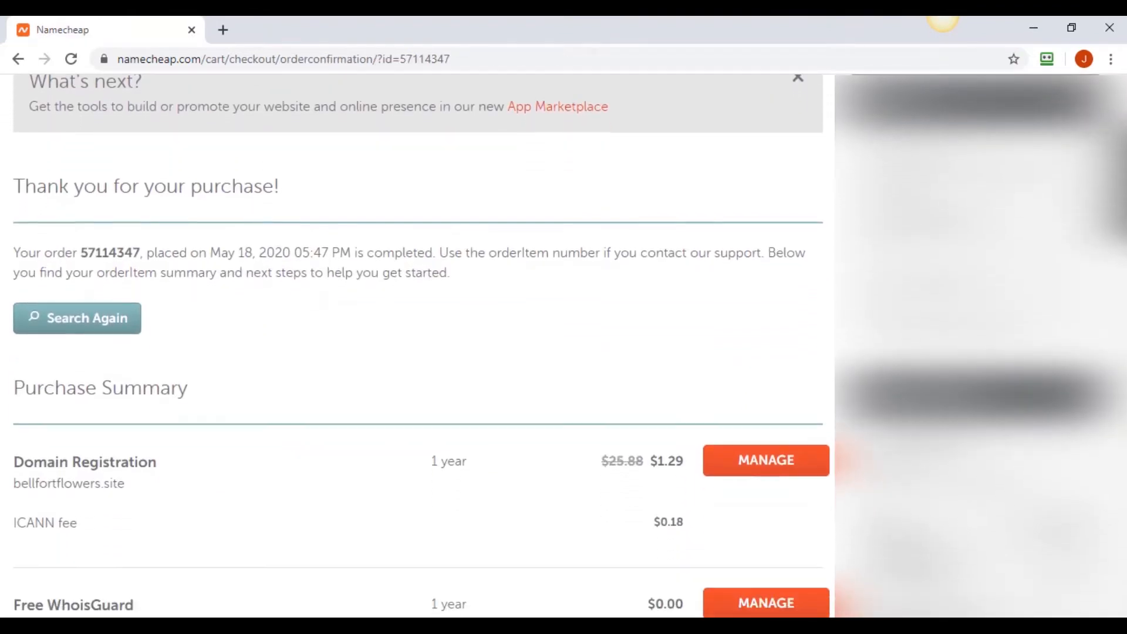
pyautogui.scroll(-1, 416, 340)
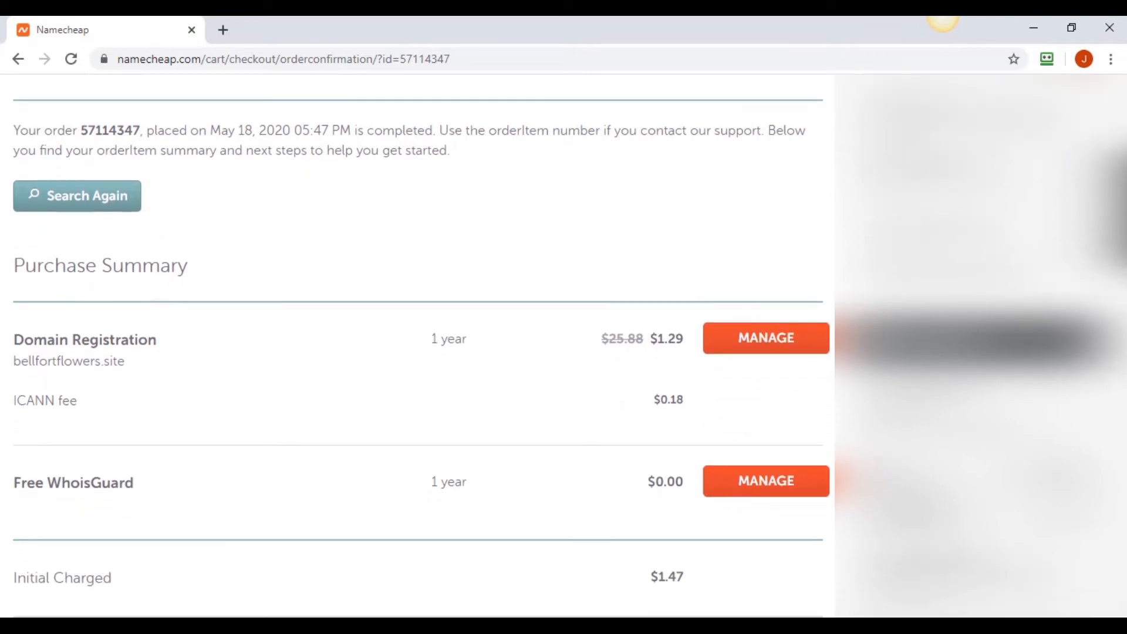
pyautogui.scroll(-1, 416, 340)
pyautogui.scroll(-2, 417, 341)
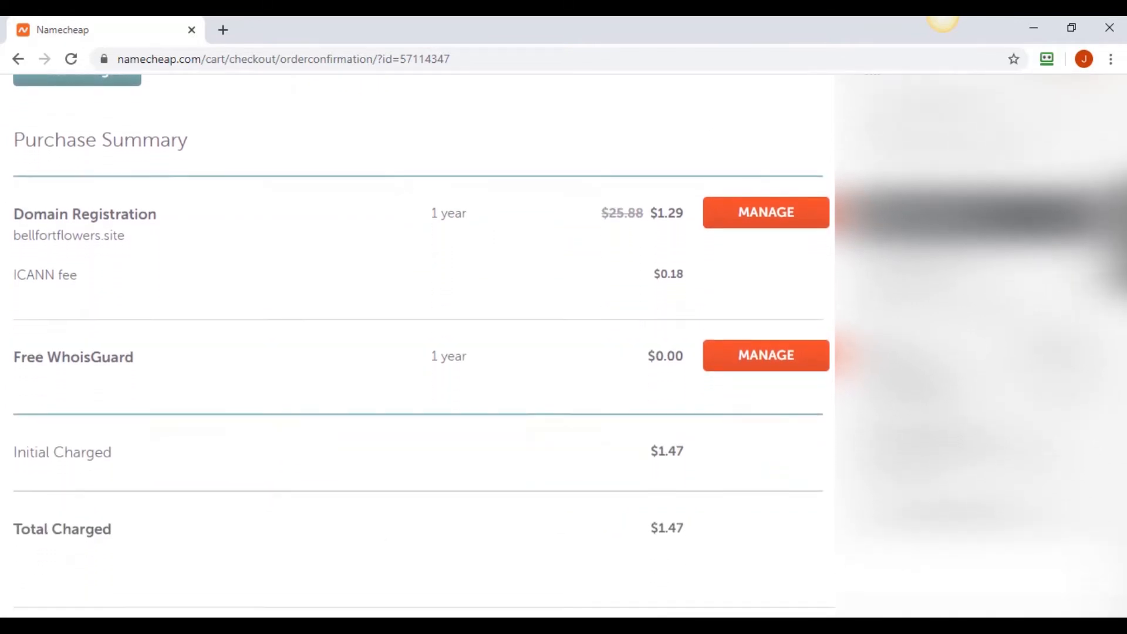
pyautogui.scroll(1, 417, 340)
pyautogui.scroll(-1, 416, 340)
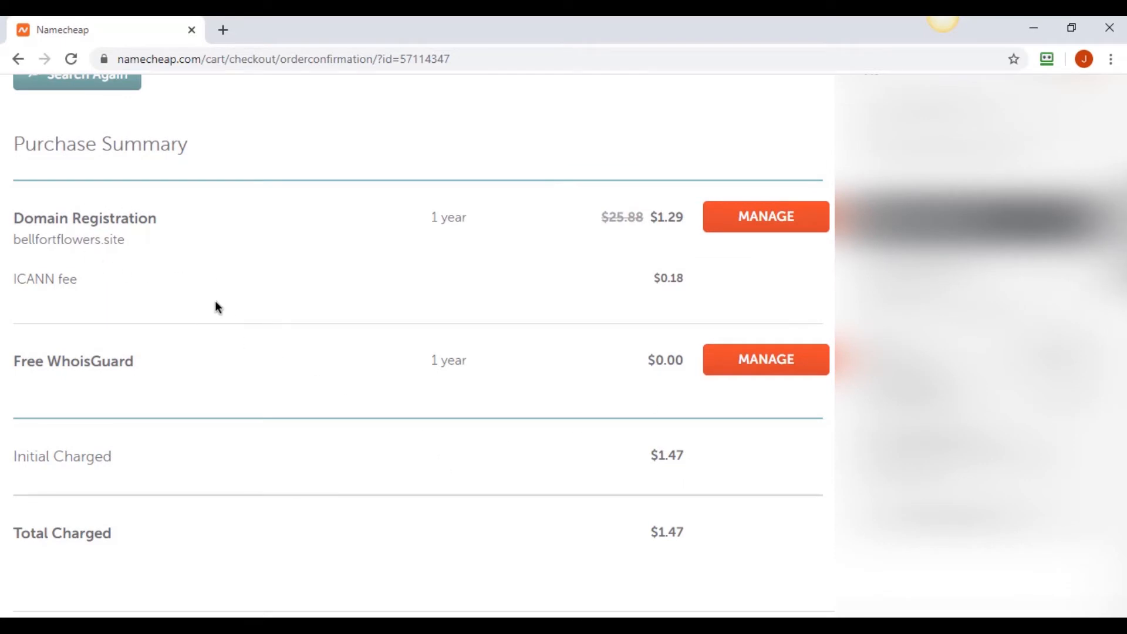
pyautogui.click(765, 221)
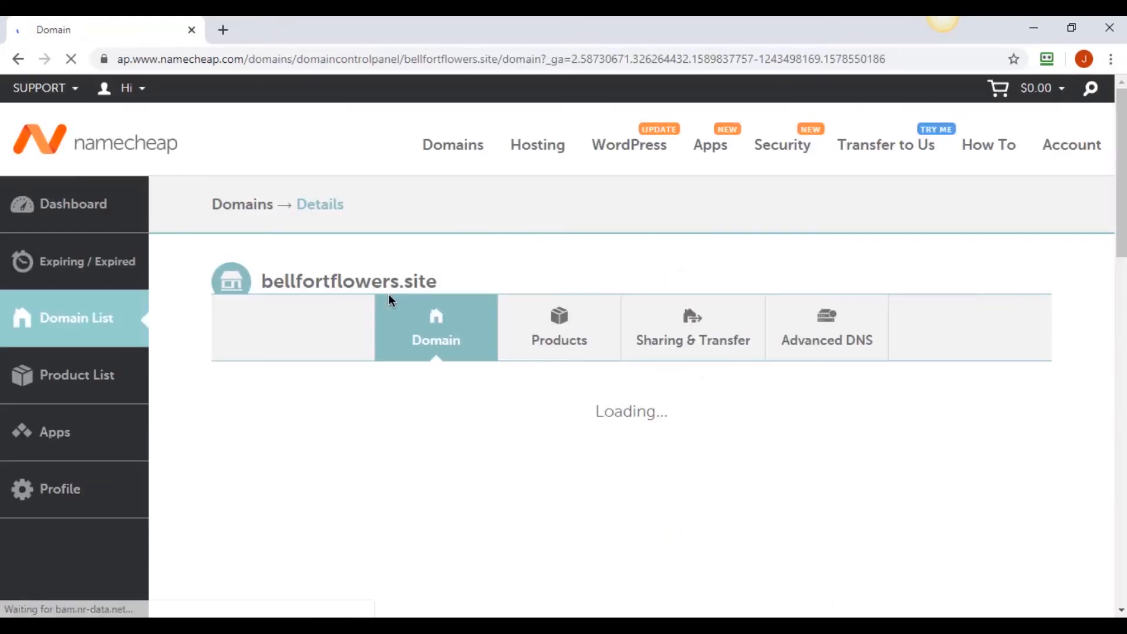
# Step: Examine the nameserver options available for bellfortflowers.site, leaving Namecheap BasicDNS selected
pyautogui.moveTo(1121, 154); pyautogui.dragTo(1122, 210)
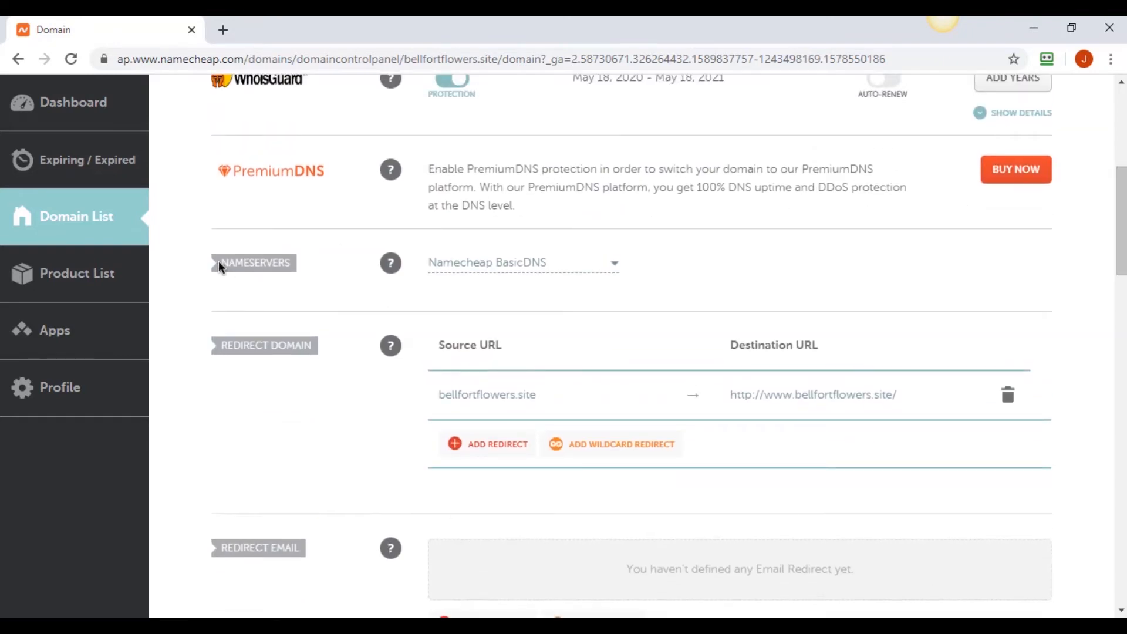
pyautogui.click(314, 264)
pyautogui.moveTo(398, 270)
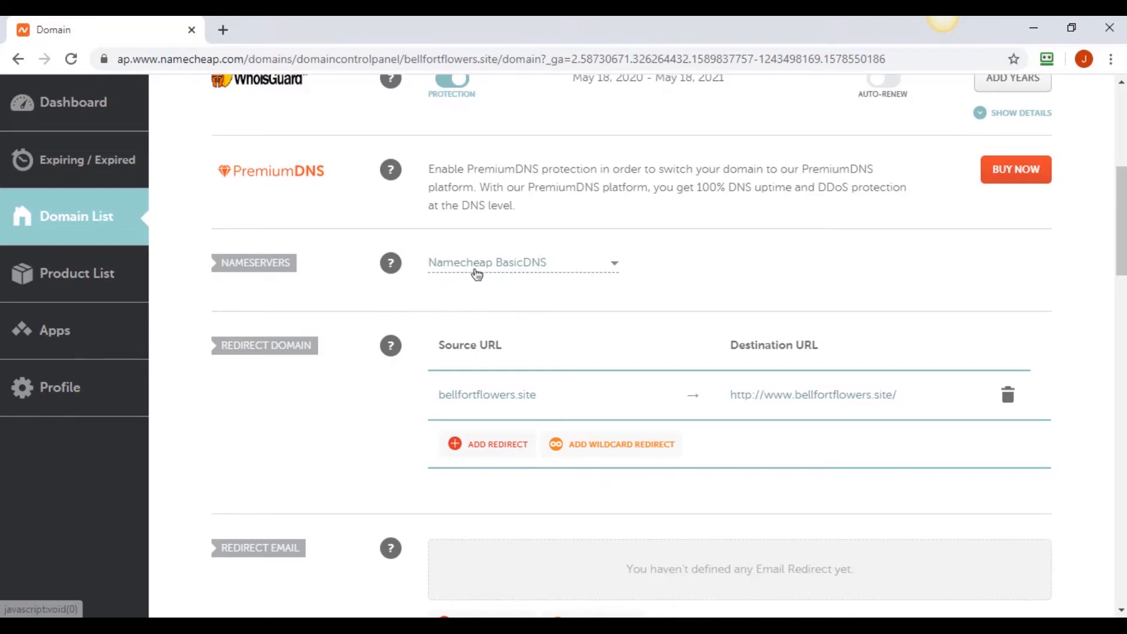
pyautogui.click(613, 264)
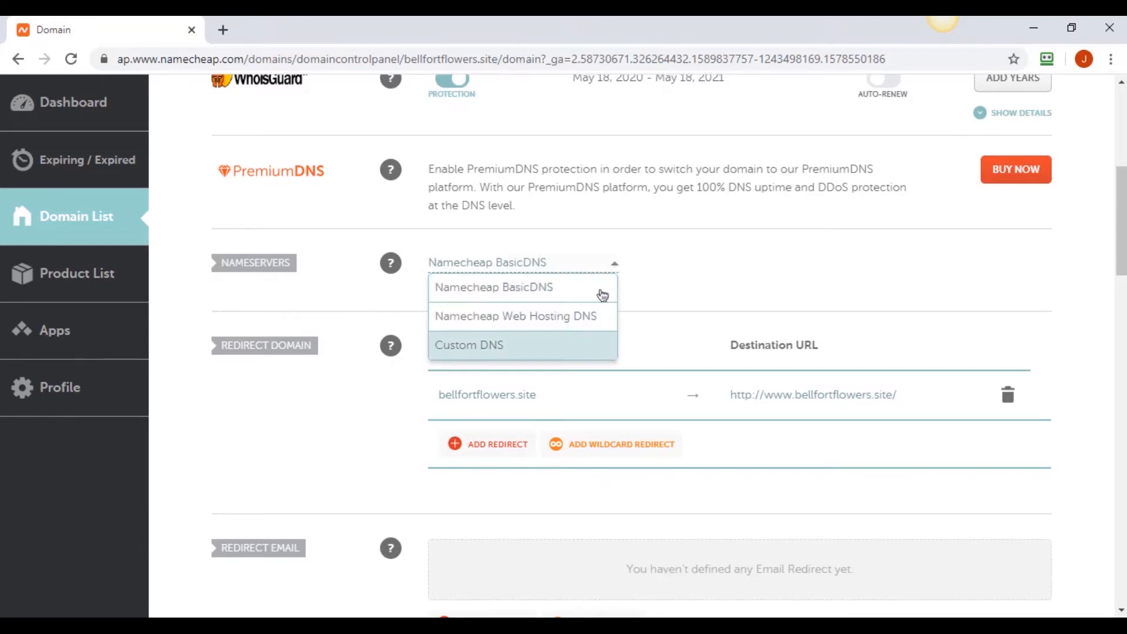
pyautogui.click(677, 239)
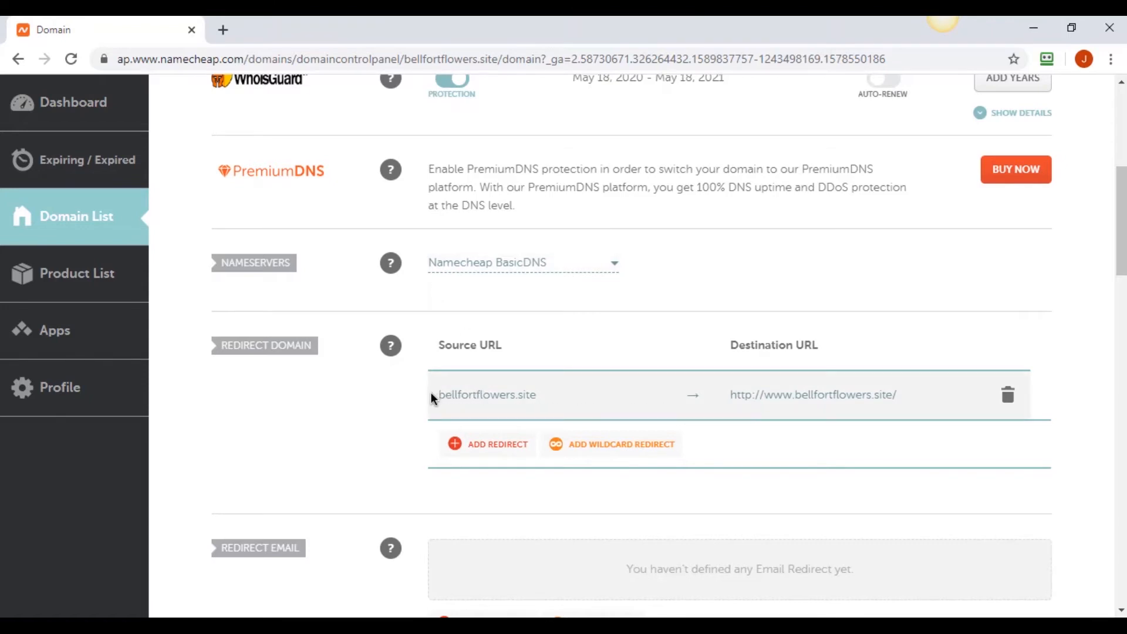
# Step: Copy the bellfortflowers.site address, test whether it loads in a new Firefox tab, and close that tab
pyautogui.moveTo(432, 393); pyautogui.dragTo(562, 397)
pyautogui.hotkey('ctrl', 'c')
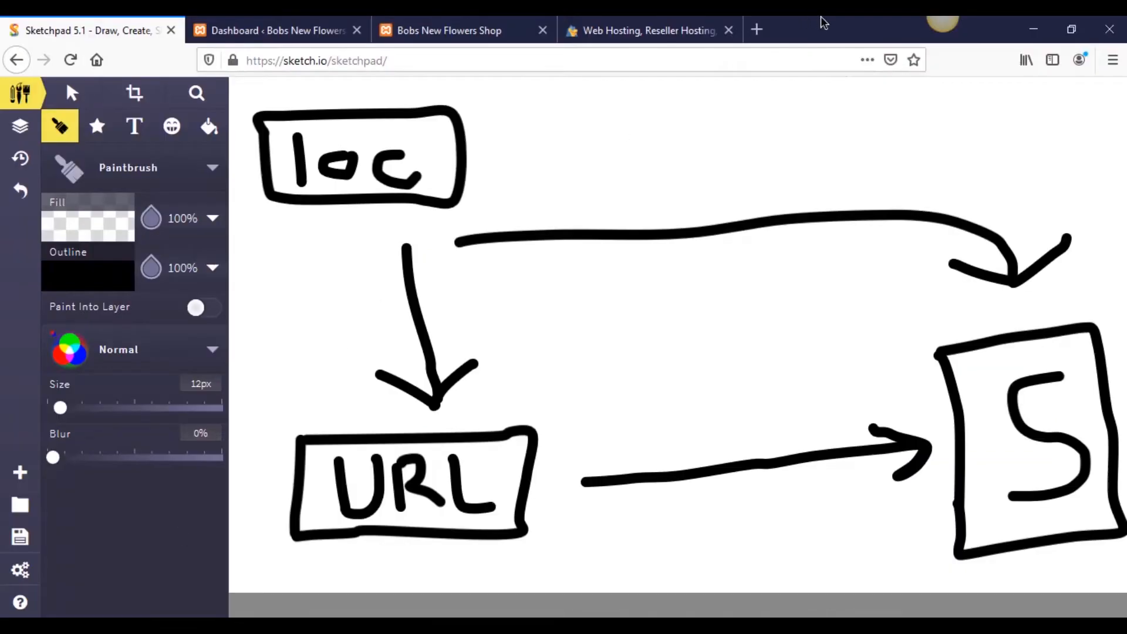
pyautogui.click(756, 29)
pyautogui.hotkey('ctrl', 'v')
pyautogui.press('Return')
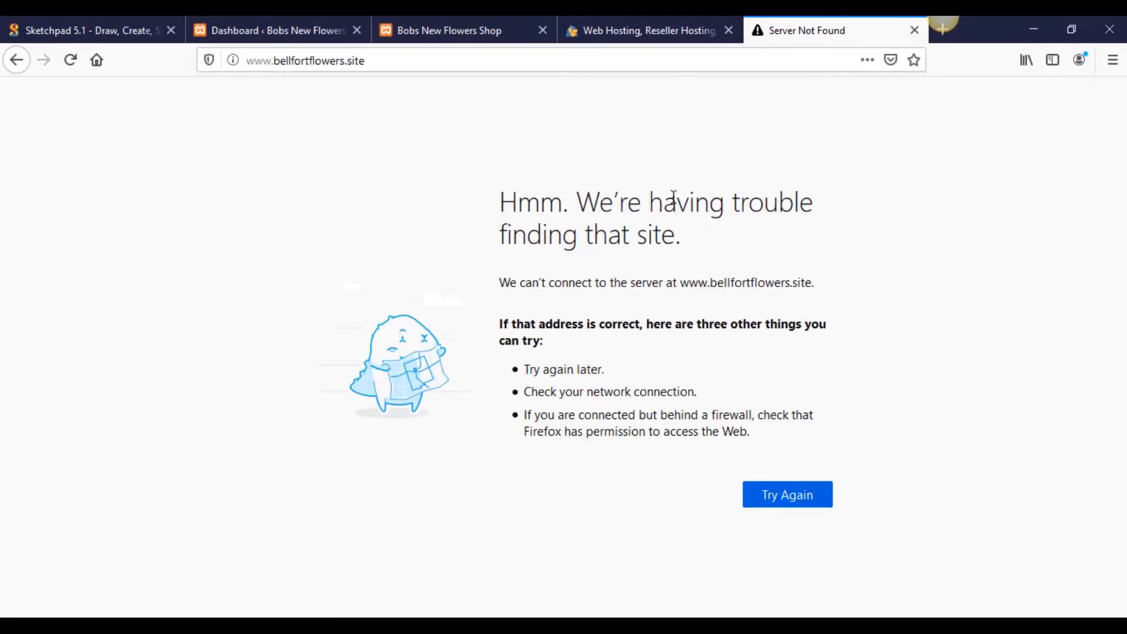
pyautogui.click(912, 28)
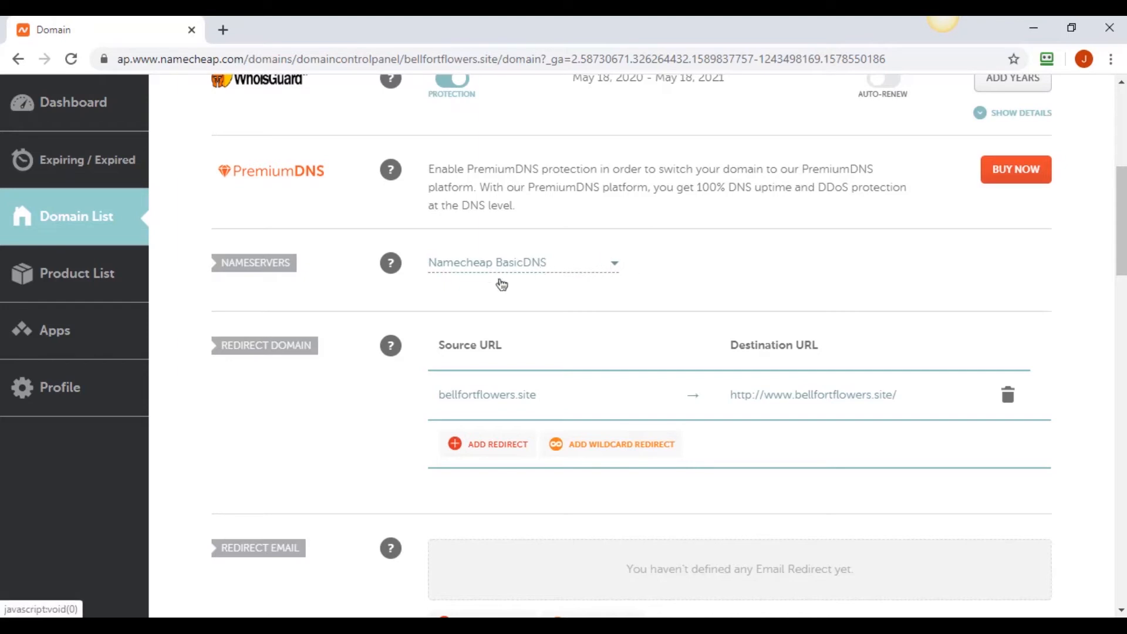
# Step: Switch to the HostGator checkout page in Firefox and choose the I Already Own This Domain option
pyautogui.click(120, 622)
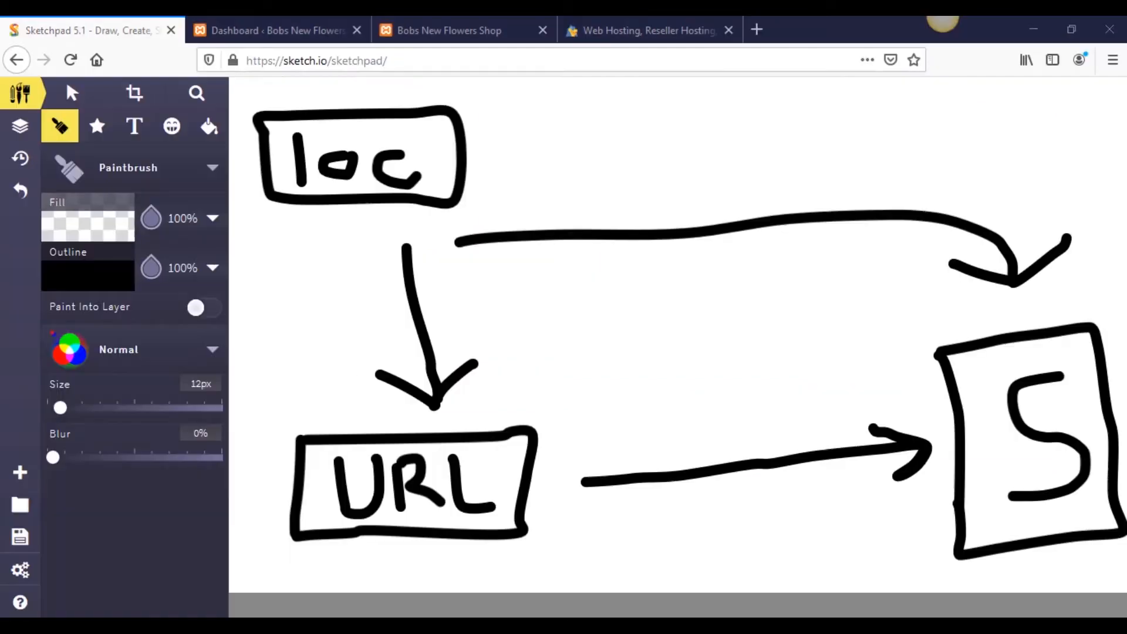
pyautogui.click(630, 33)
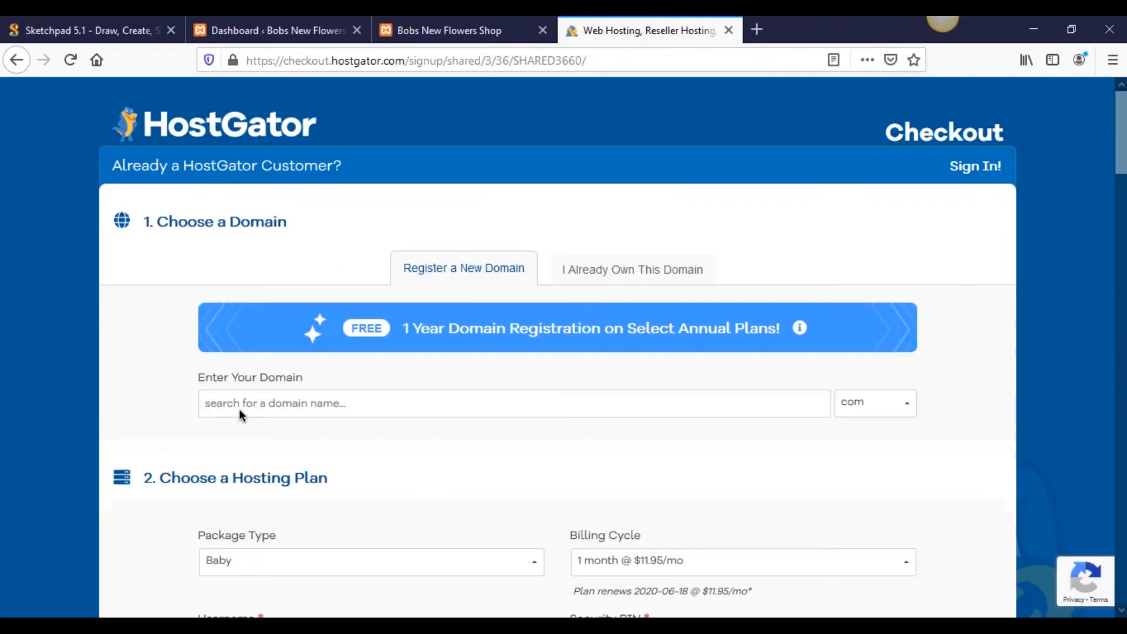
pyautogui.scroll(-2, 235, 435)
pyautogui.scroll(2, 234, 437)
pyautogui.click(663, 266)
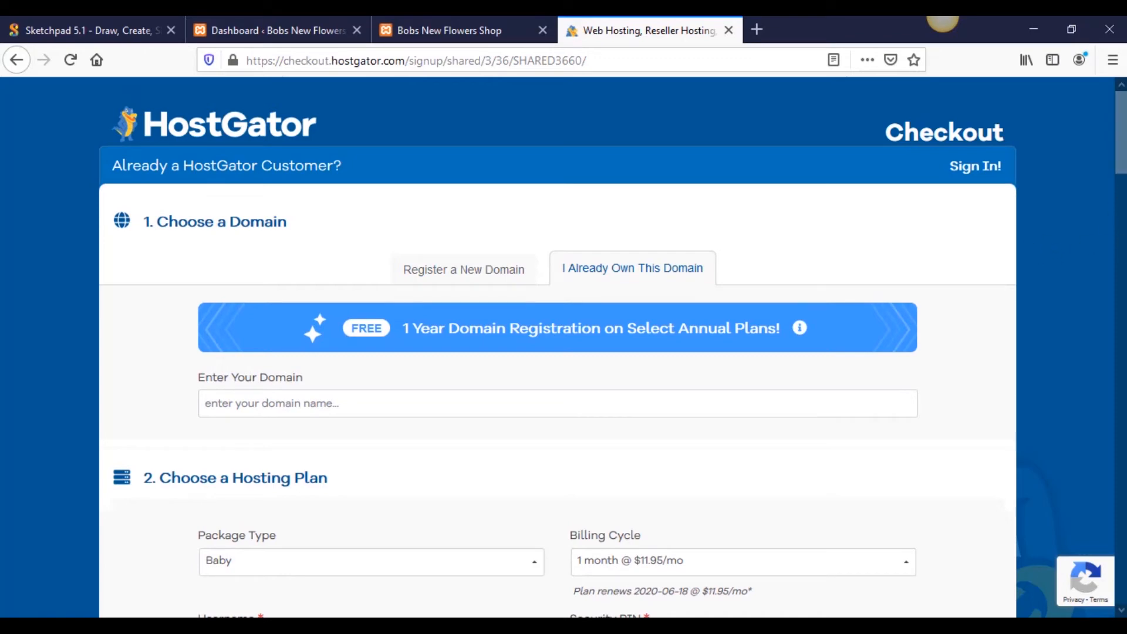
# Step: Compare the checkout's Register a New Domain form with the already-owned domain form, ending on I Already Own This Domain
pyautogui.scroll(-2, 384, 516)
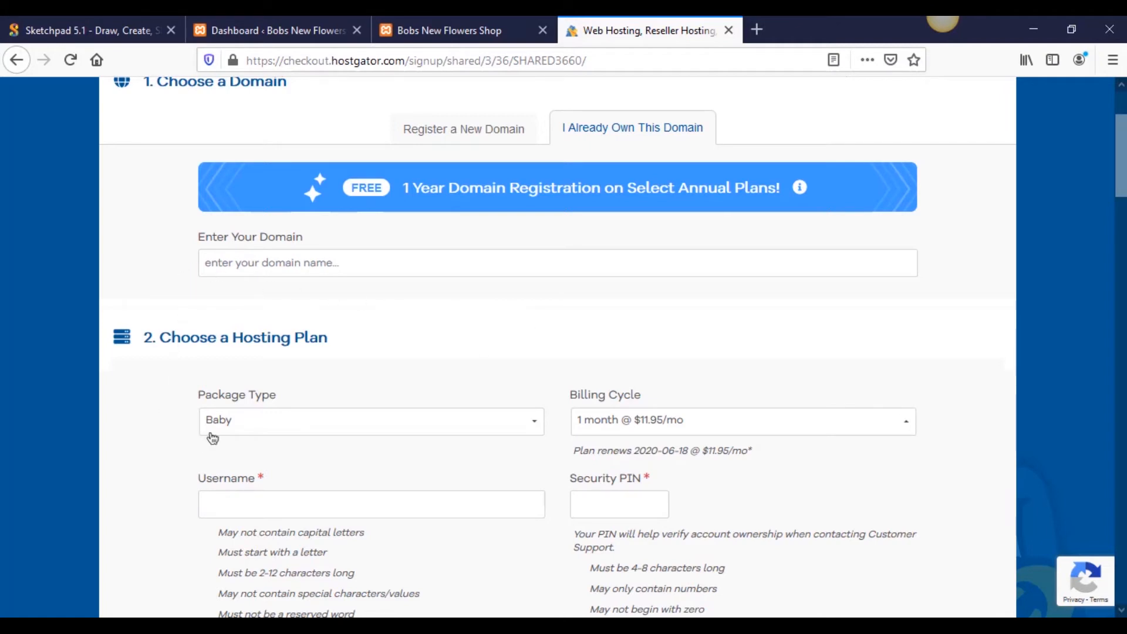
pyautogui.scroll(3, 186, 358)
pyautogui.scroll(-1, 186, 358)
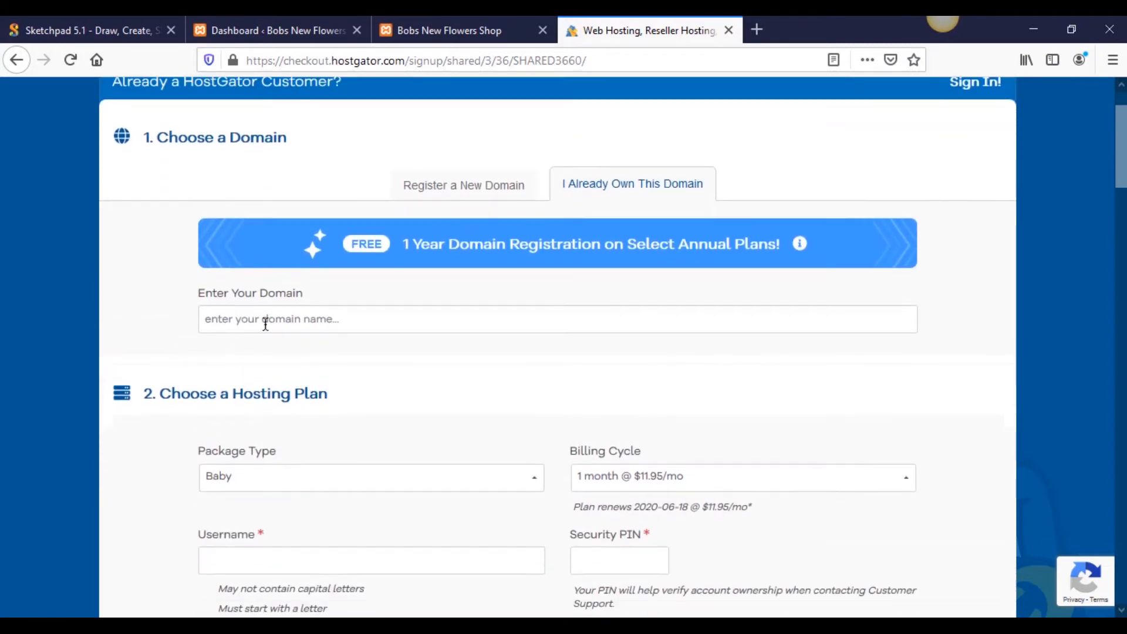
pyautogui.click(500, 196)
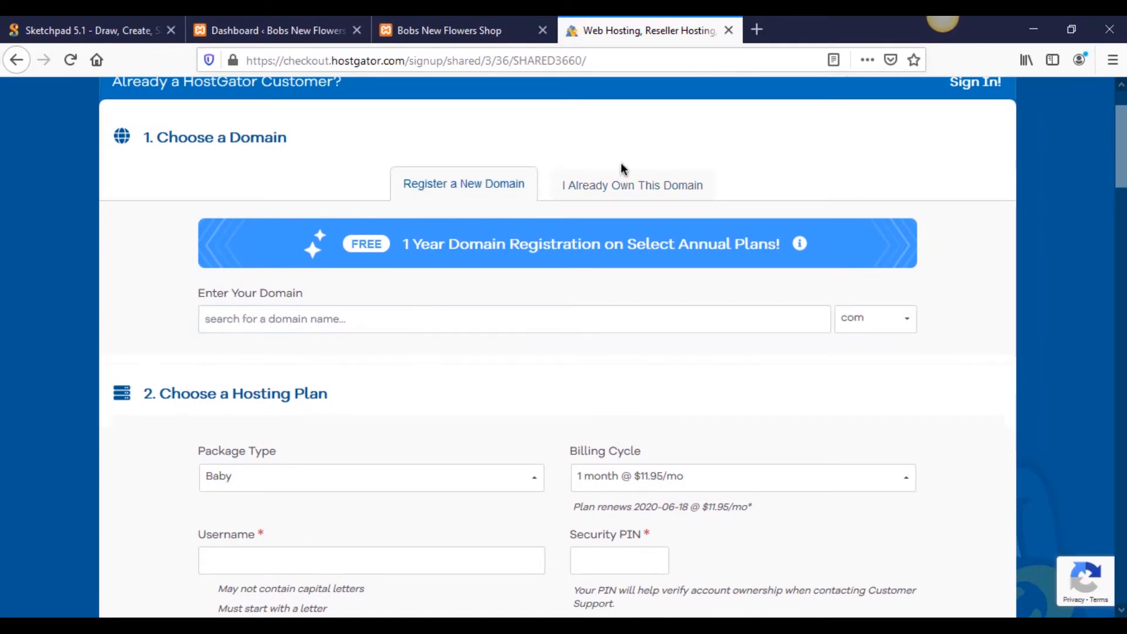
pyautogui.click(600, 187)
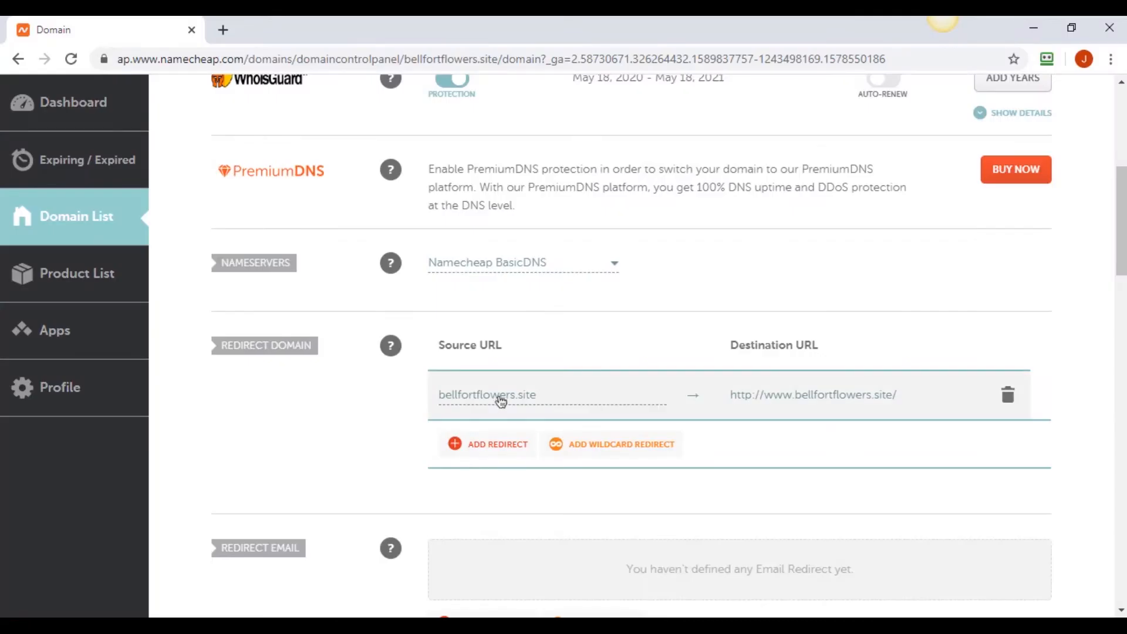
# Step: Copy bellfortflowers.site from the Namecheap redirect entry and enter it as the already-owned domain in the HostGator checkout
pyautogui.moveTo(435, 395); pyautogui.dragTo(536, 399)
pyautogui.hotkey('ctrl', 'c')
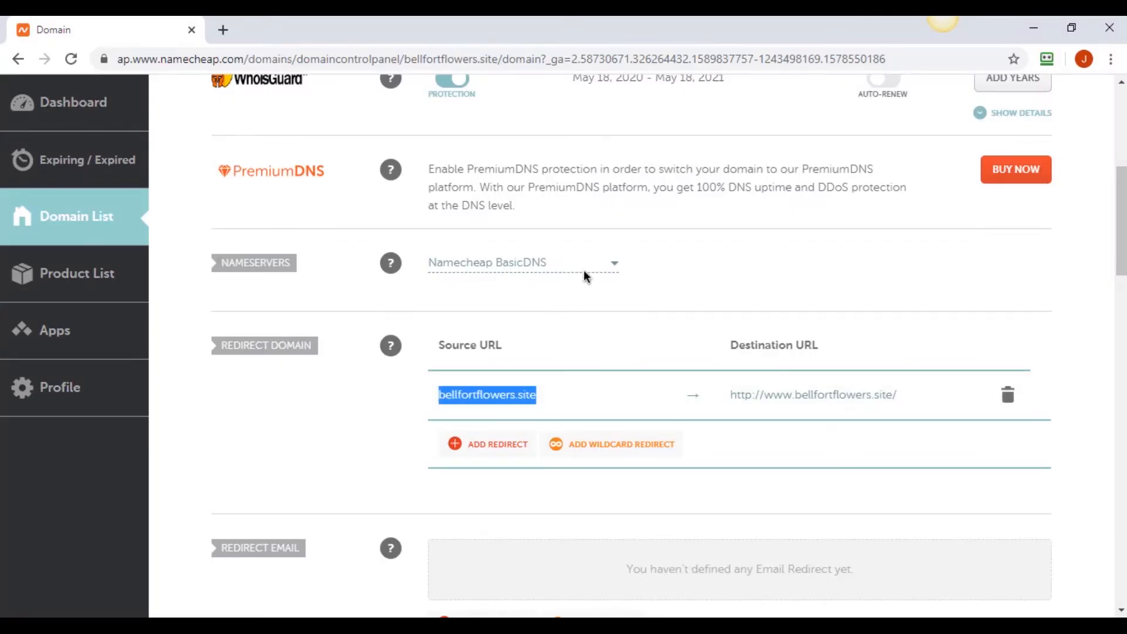
pyautogui.click(109, 614)
pyautogui.click(428, 320)
pyautogui.hotkey('ctrl', 'v')
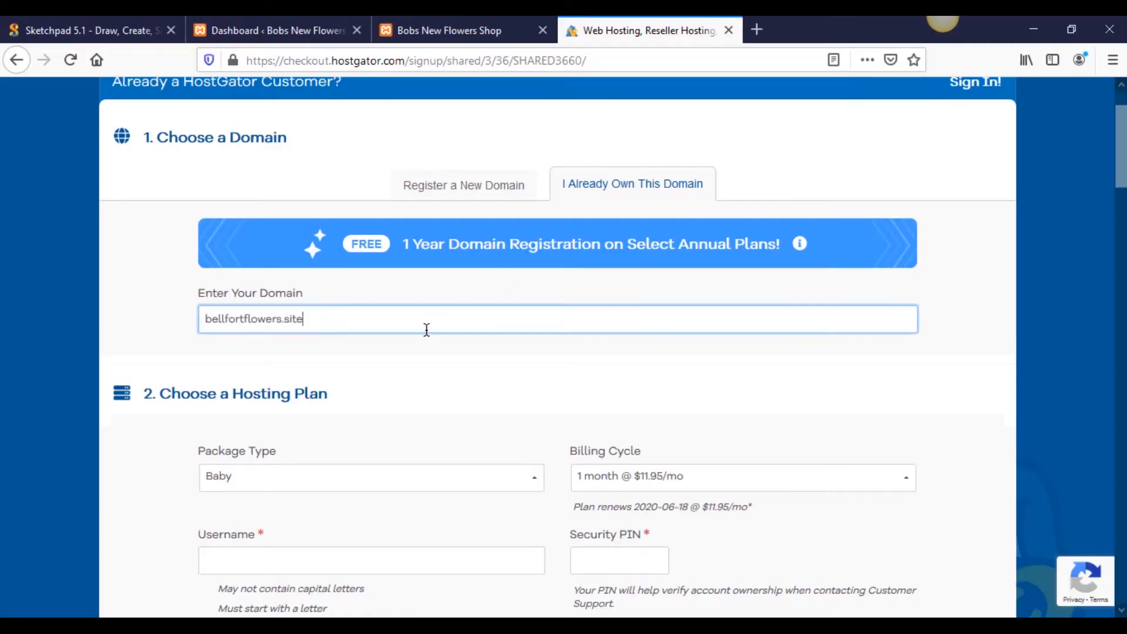
pyautogui.click(420, 359)
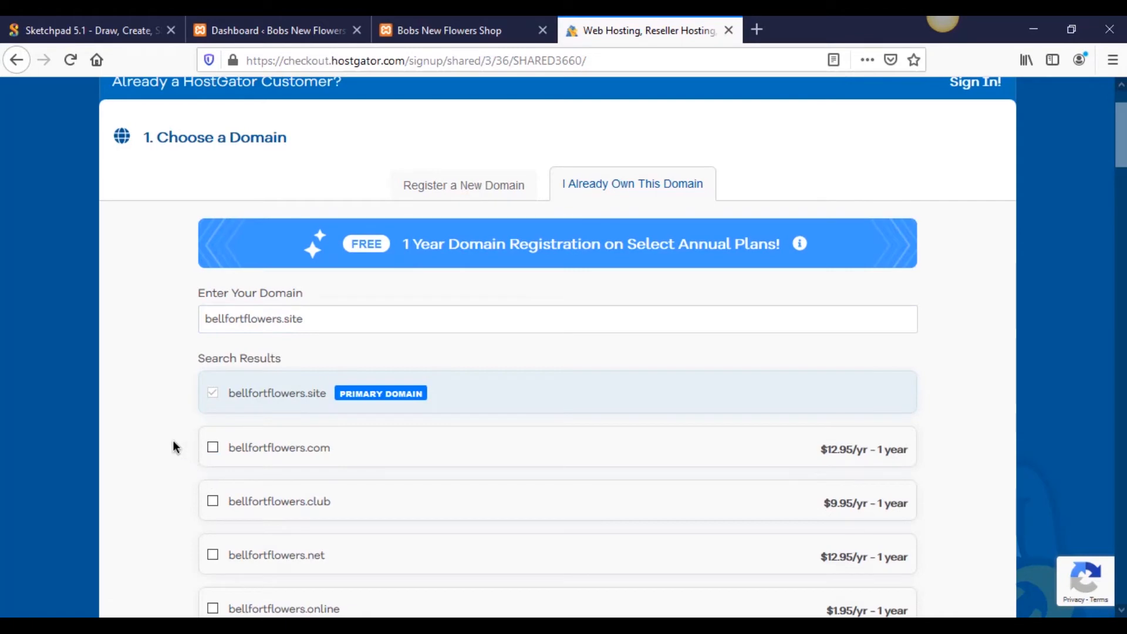
pyautogui.moveTo(379, 393)
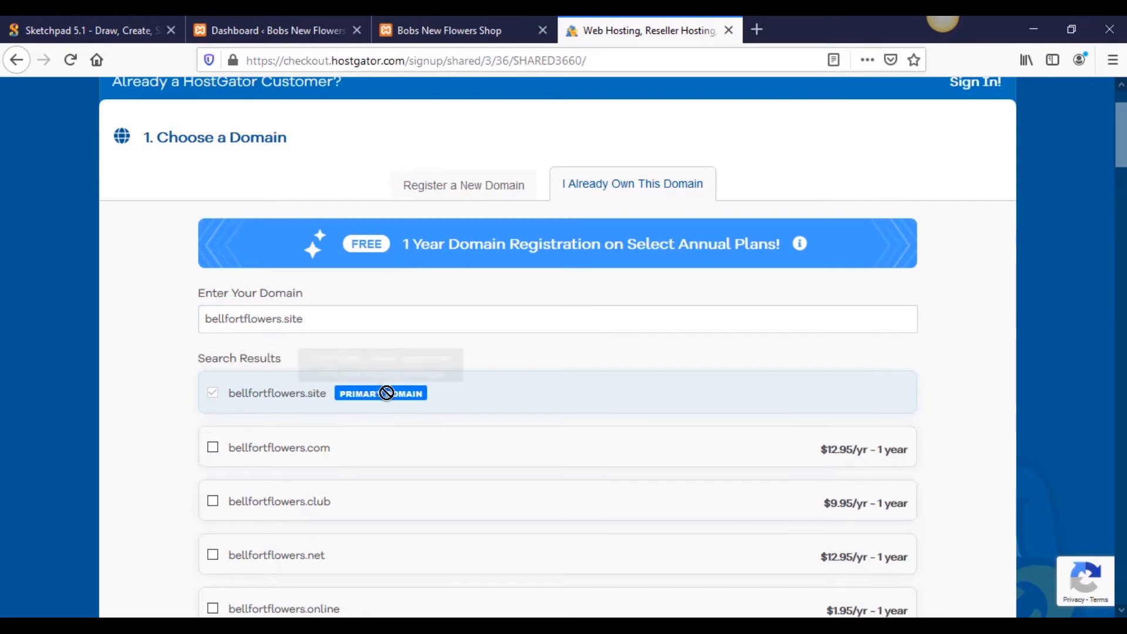
# Step: Select the Baby hosting package and set the billing cycle to 12 months @ $5.95/mo
pyautogui.scroll(-3, 187, 405)
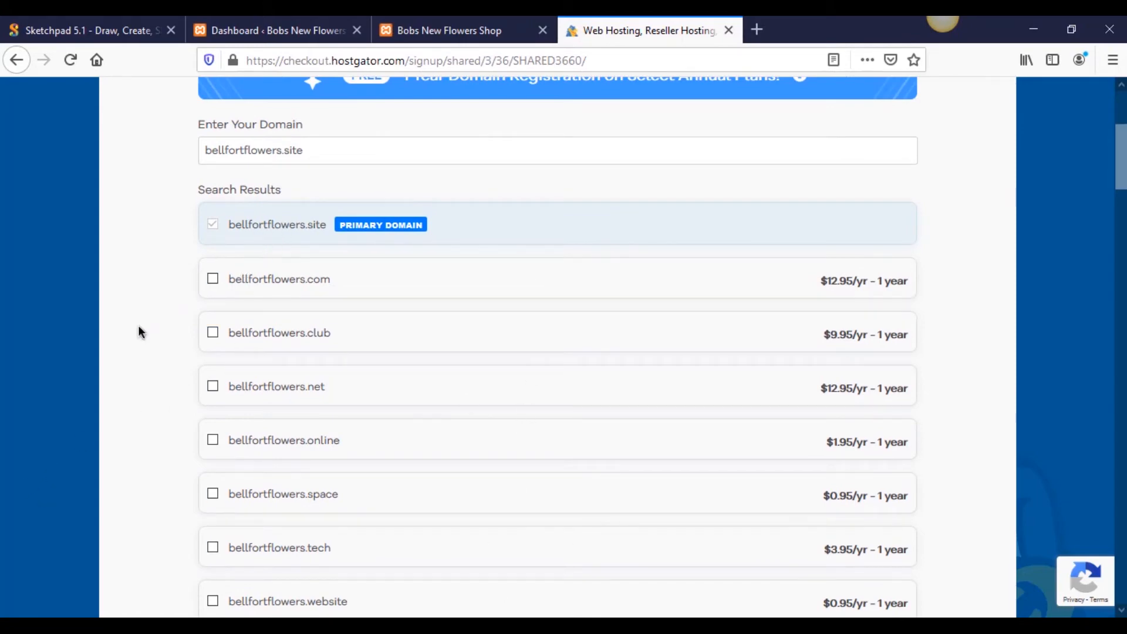
pyautogui.scroll(-10, 141, 334)
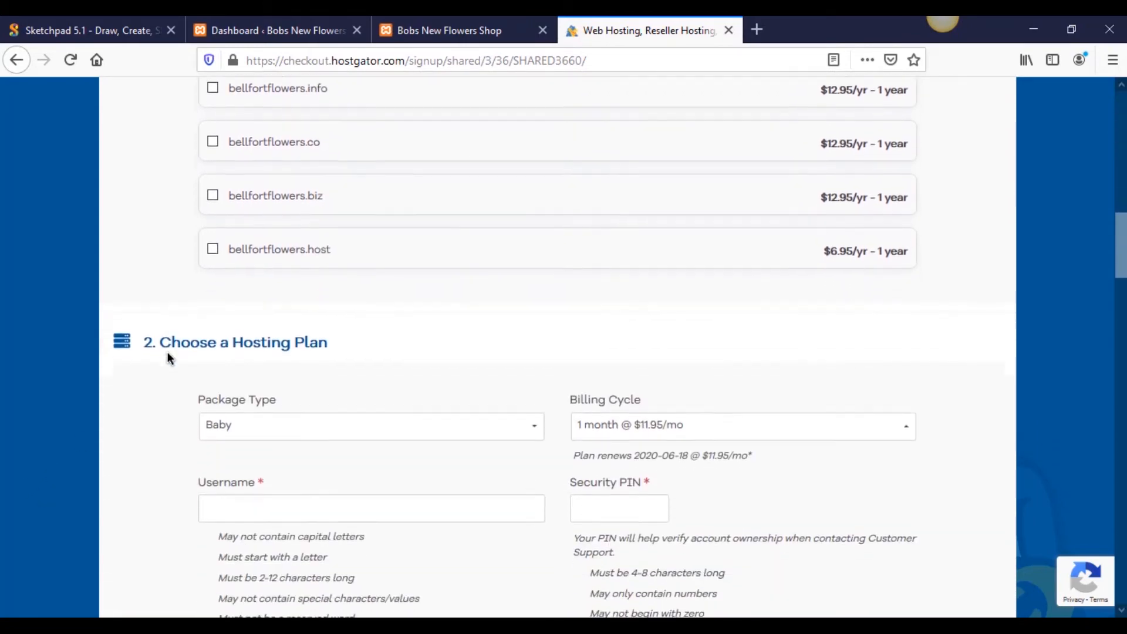
pyautogui.scroll(-3, 168, 358)
pyautogui.click(249, 266)
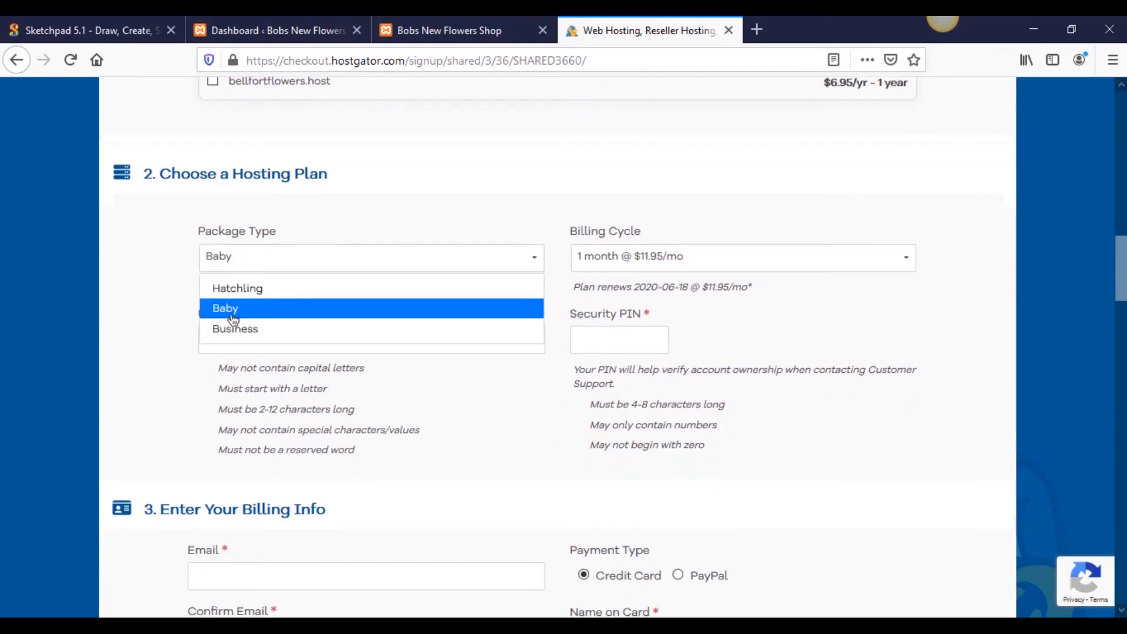
pyautogui.click(230, 311)
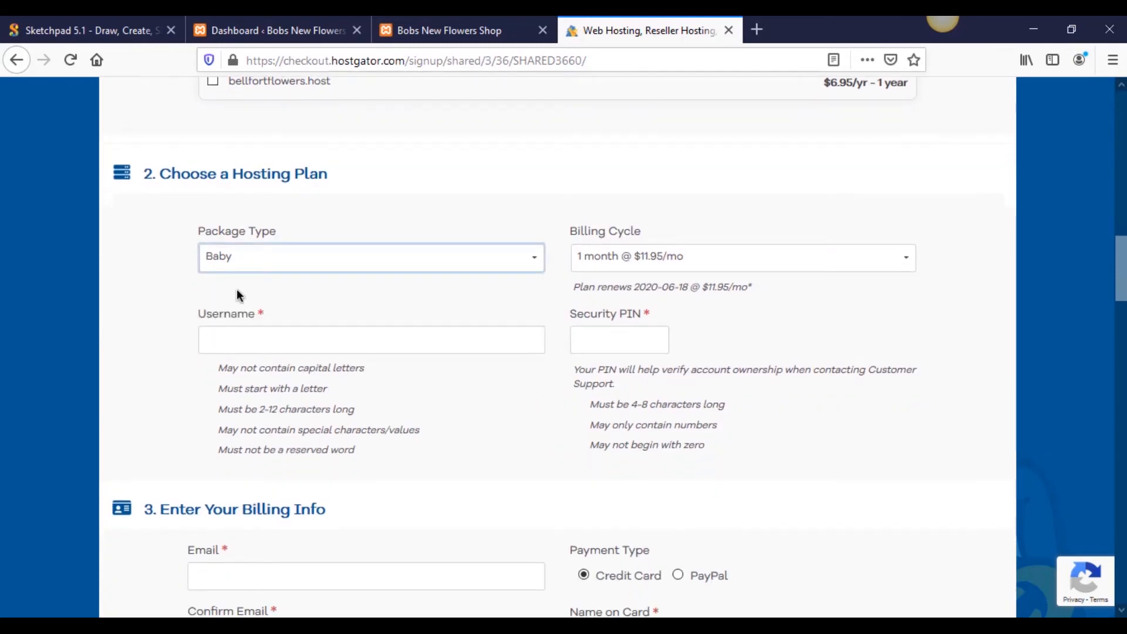
pyautogui.click(684, 270)
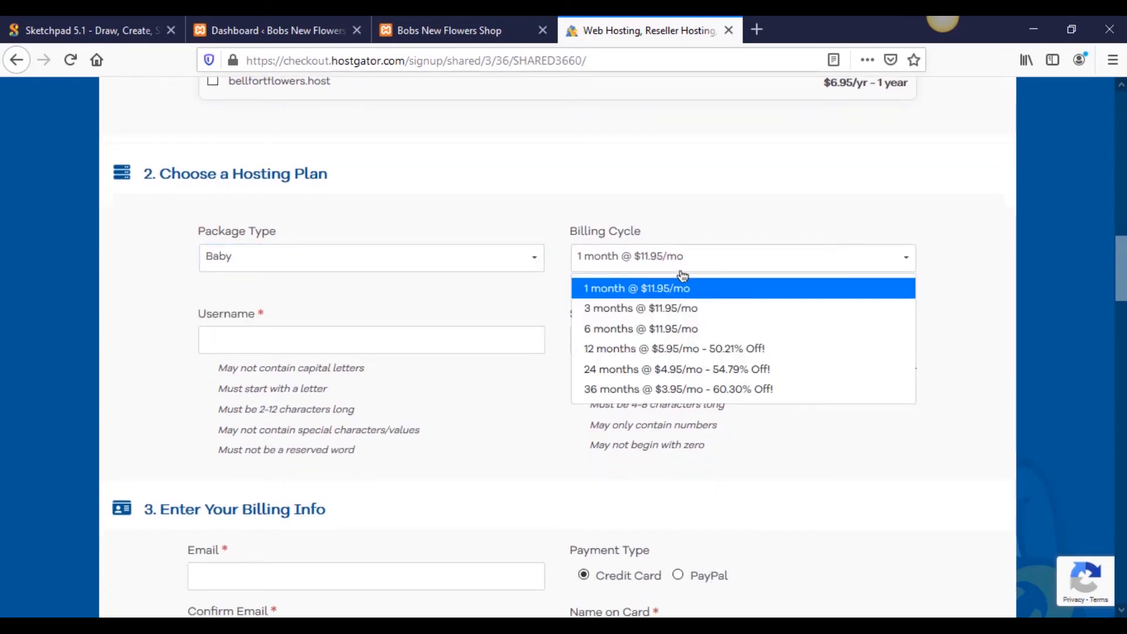
pyautogui.click(641, 349)
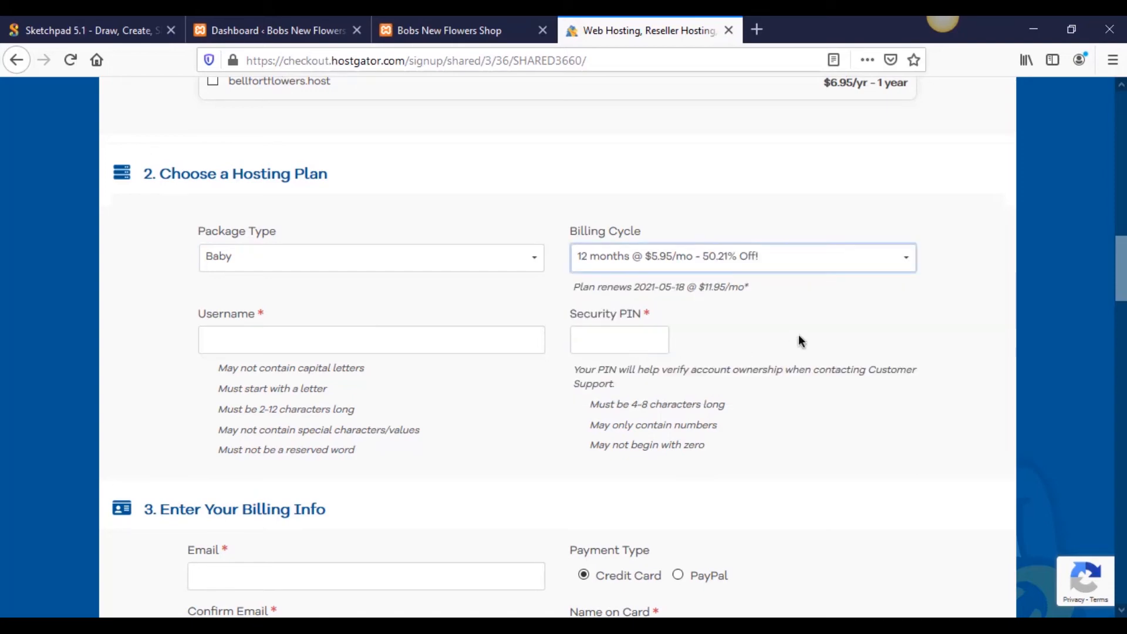
pyautogui.click(791, 302)
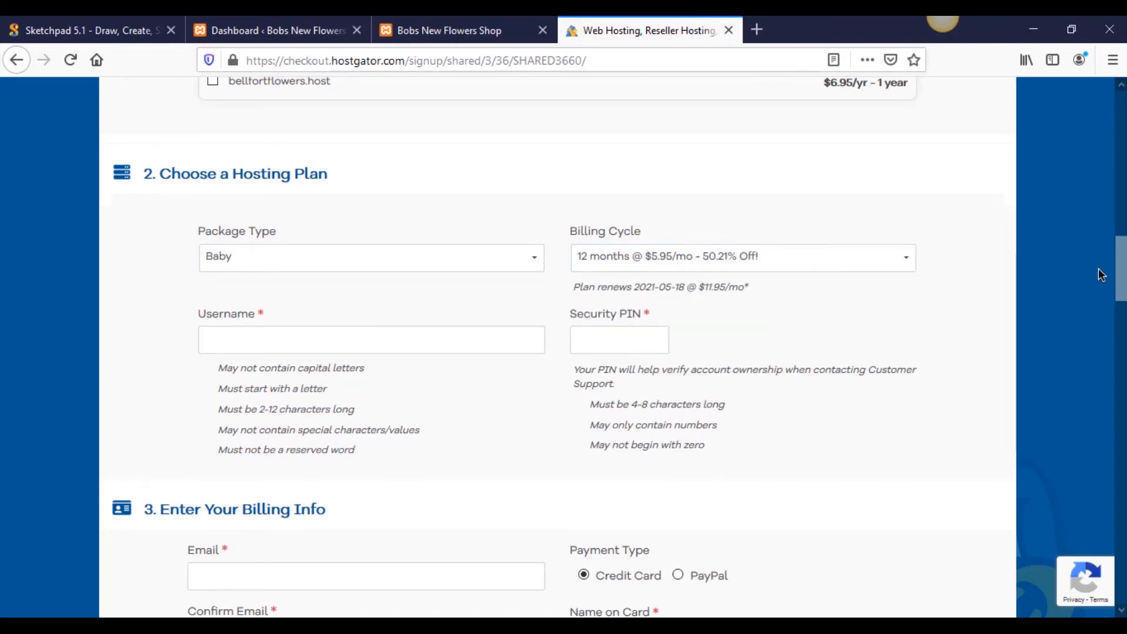
# Step: Change the billing cycle of the Baby hosting package to 1 month @ $11.95/mo
pyautogui.scroll(-20, 1101, 275)
pyautogui.scroll(10, 1114, 276)
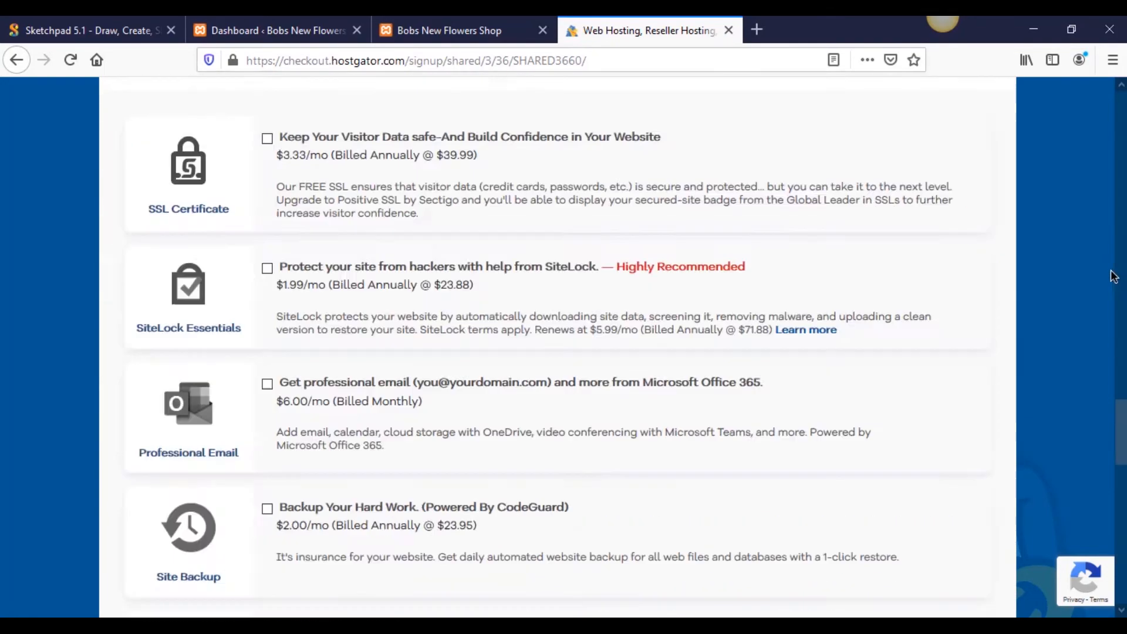
pyautogui.scroll(15, 1113, 275)
pyautogui.scroll(-3, 1115, 205)
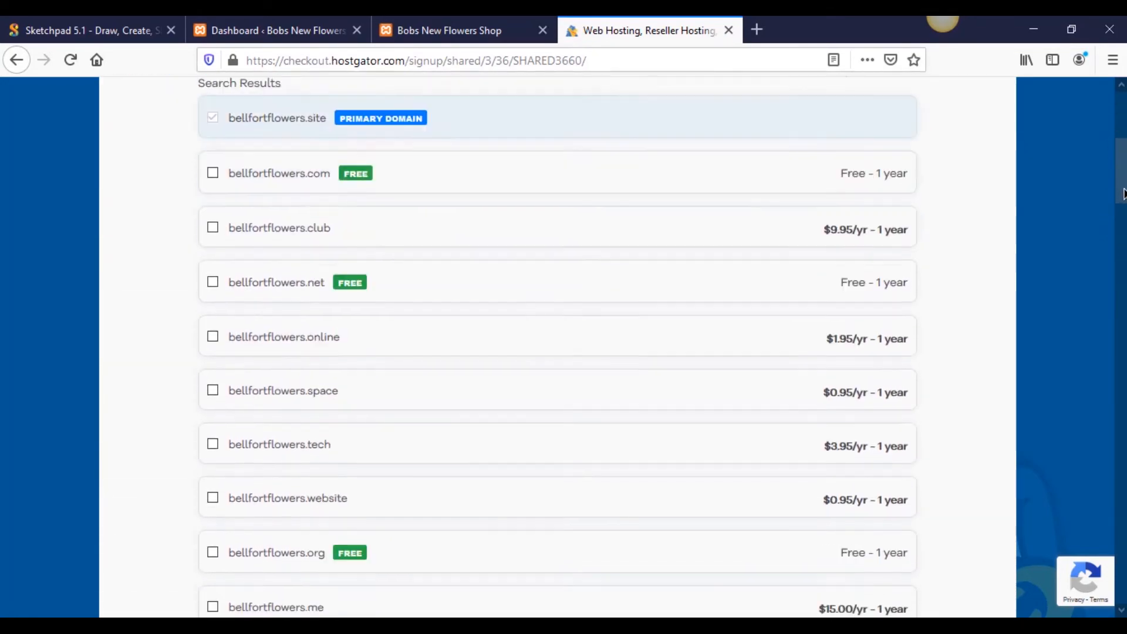
pyautogui.scroll(-10, 1122, 193)
pyautogui.click(608, 302)
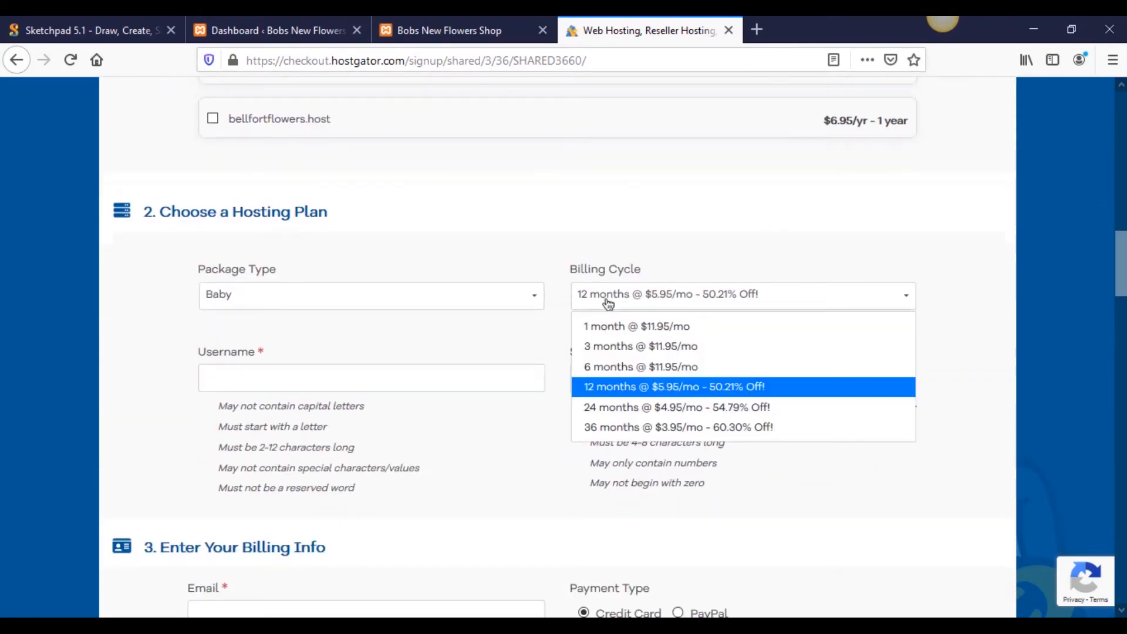
pyautogui.click(585, 329)
pyautogui.click(927, 354)
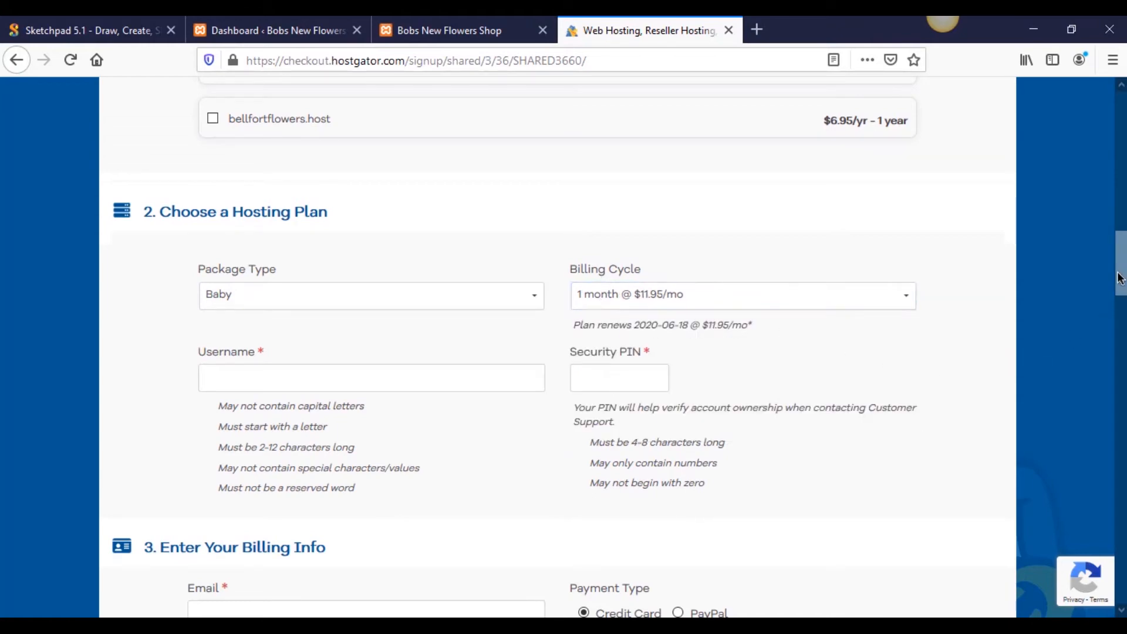
# Step: Try adding the Professional Email and Site Backup services to the order and check their effect on the order details
pyautogui.moveTo(1117, 278); pyautogui.dragTo(1121, 437)
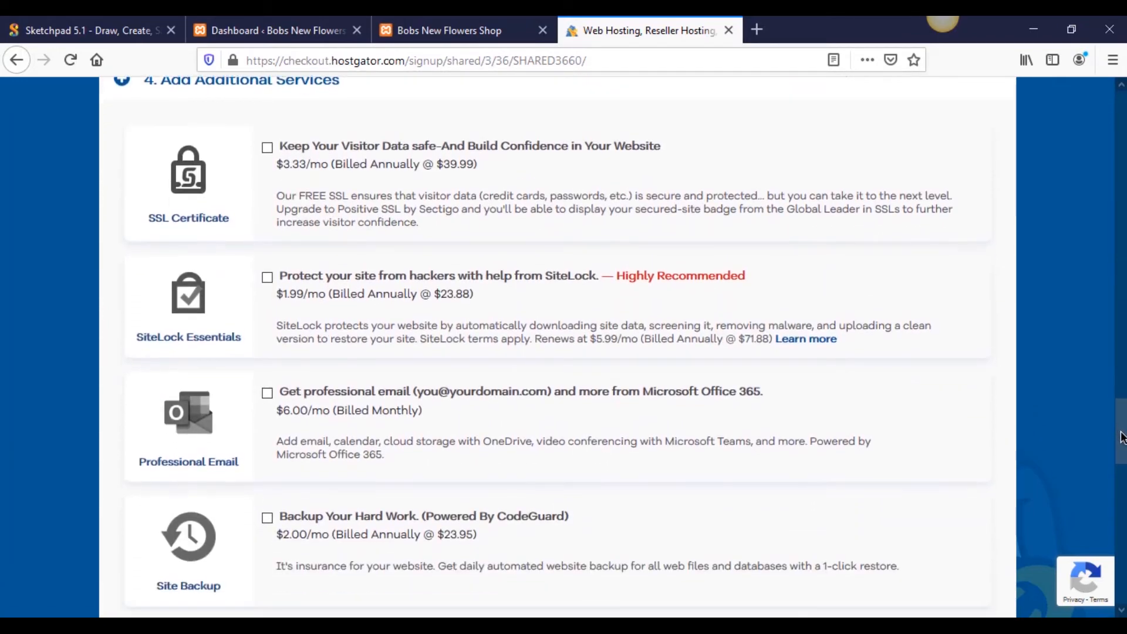
pyautogui.click(274, 429)
pyautogui.click(268, 518)
pyautogui.scroll(-6, 1060, 469)
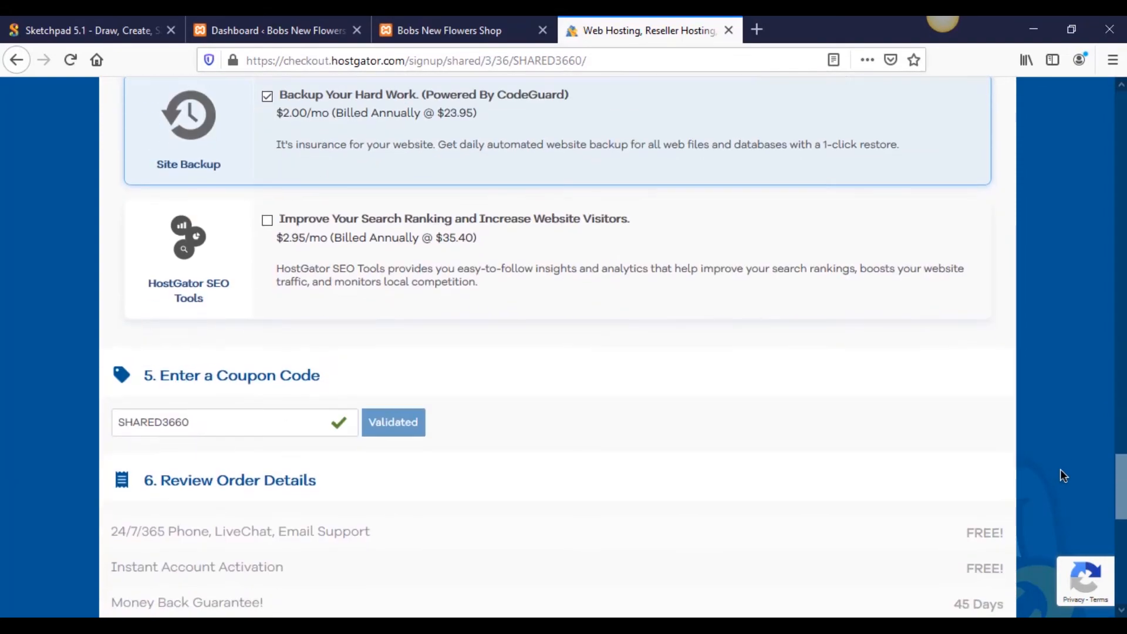
pyautogui.scroll(-8, 1056, 467)
pyautogui.scroll(5, 991, 420)
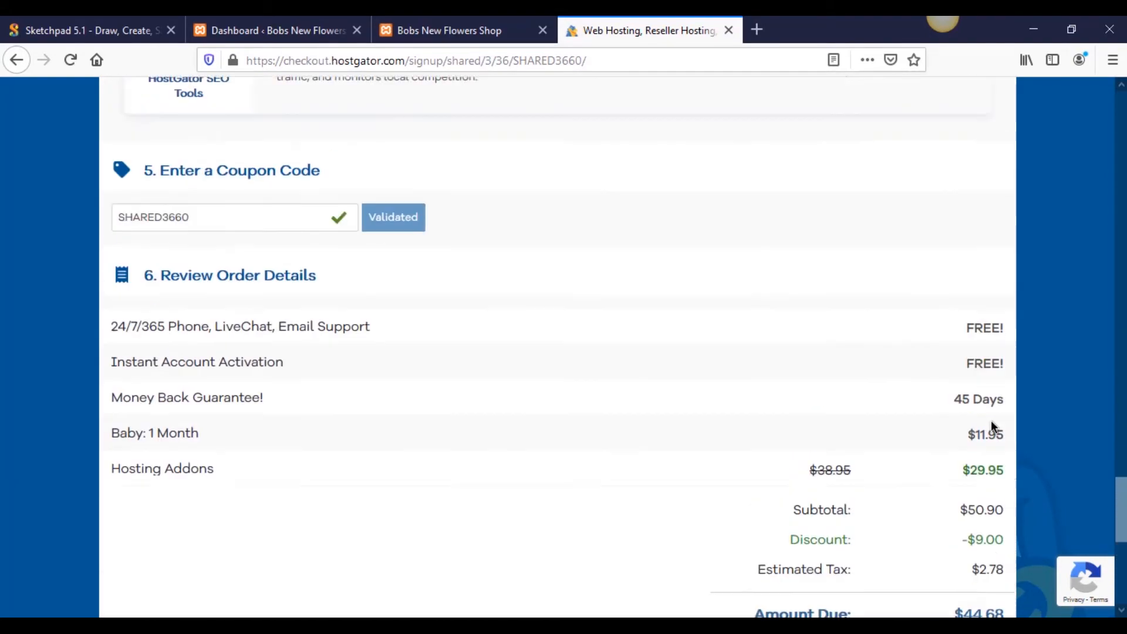
pyautogui.scroll(5, 991, 420)
# Step: Remove the Site Backup and Professional Email services from the order
pyautogui.click(267, 181)
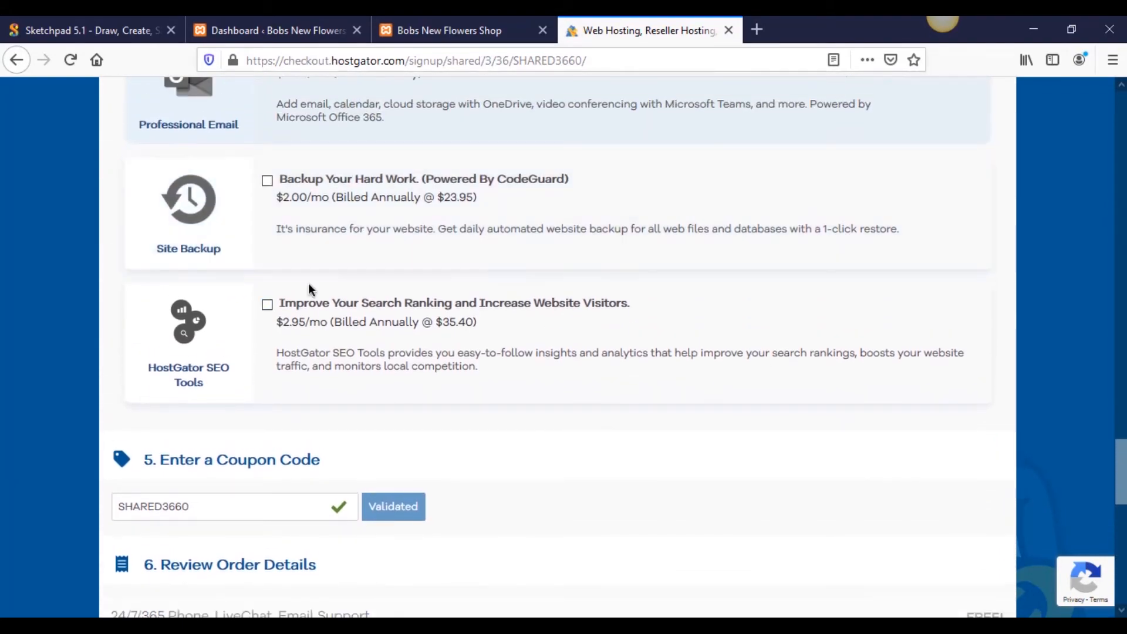
pyautogui.scroll(3, 316, 305)
pyautogui.click(268, 230)
pyautogui.scroll(2, 435, 419)
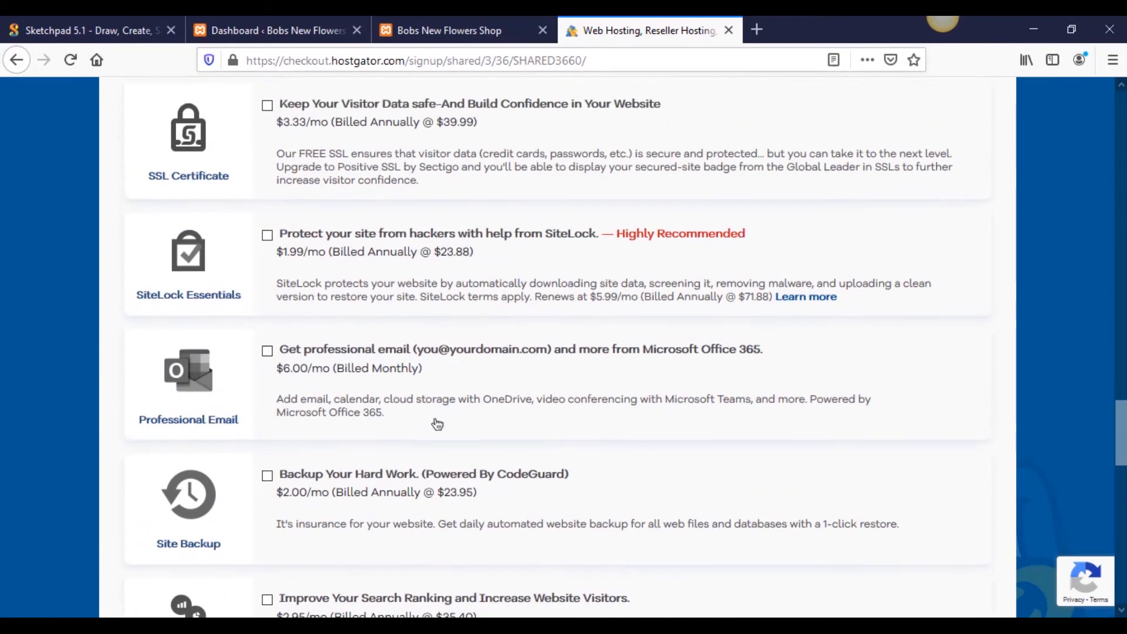
# Step: Review the additional services and check the amount due in the order details
pyautogui.scroll(1, 437, 424)
pyautogui.scroll(2, 449, 445)
pyautogui.scroll(-9, 449, 445)
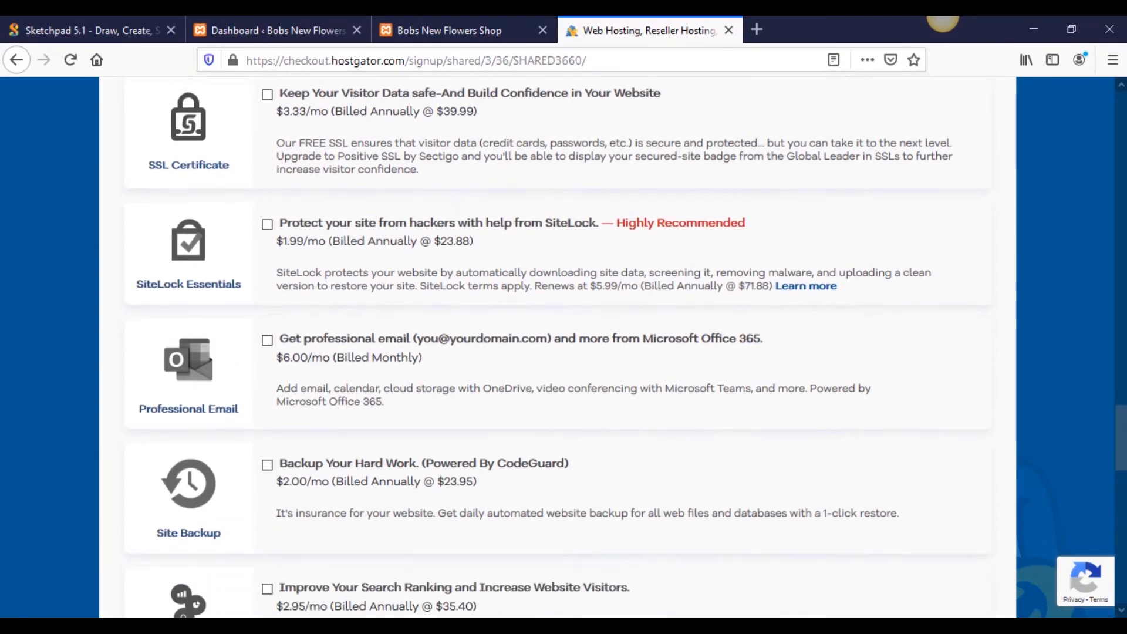
pyautogui.scroll(-3, 1068, 516)
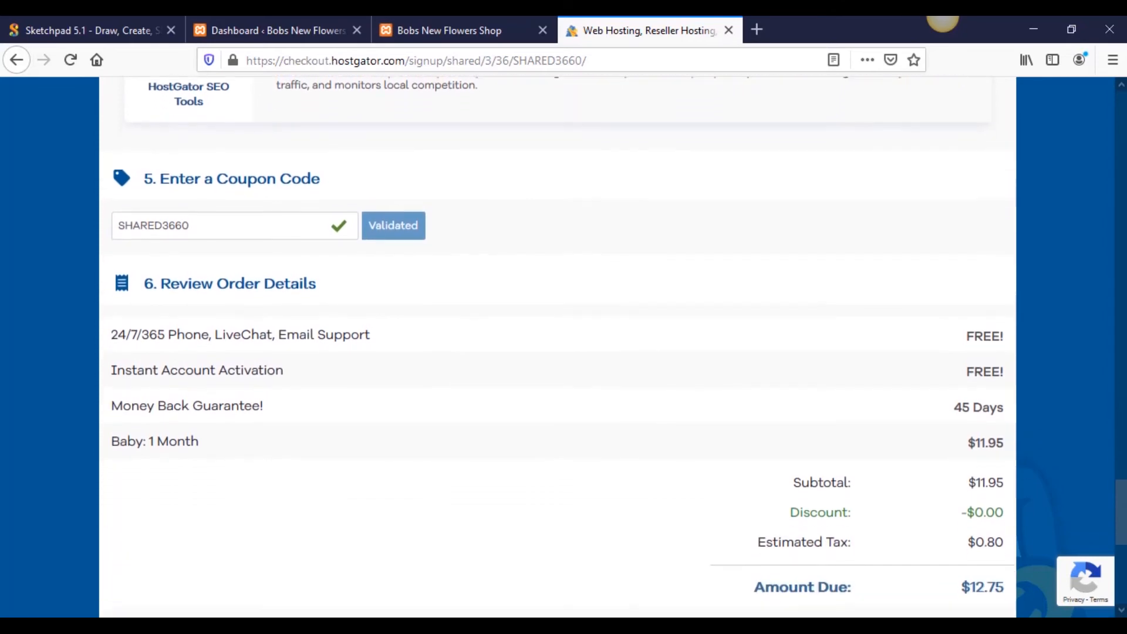
pyautogui.moveTo(959, 490); pyautogui.dragTo(1003, 489)
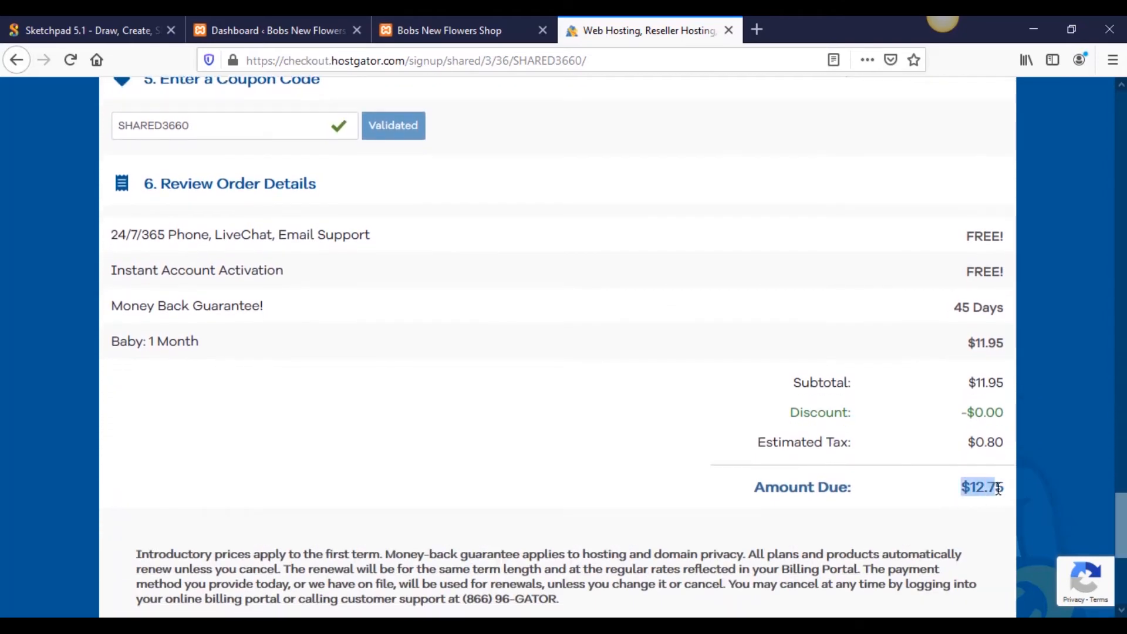
pyautogui.click(1006, 489)
pyautogui.moveTo(1122, 521); pyautogui.dragTo(1107, 280)
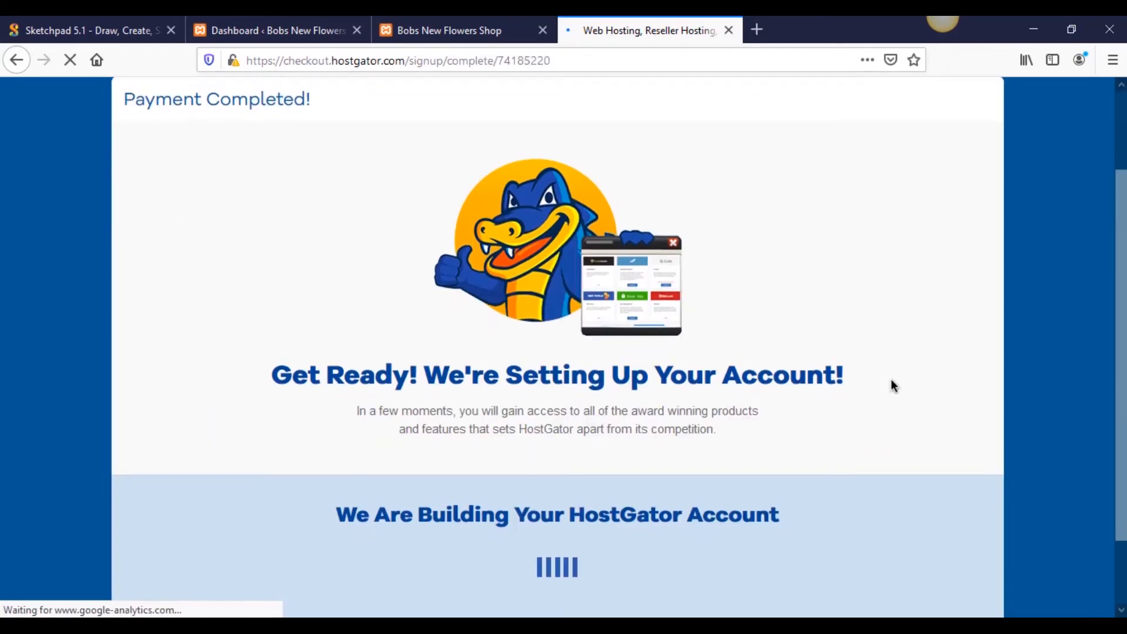
pyautogui.scroll(-2, 891, 380)
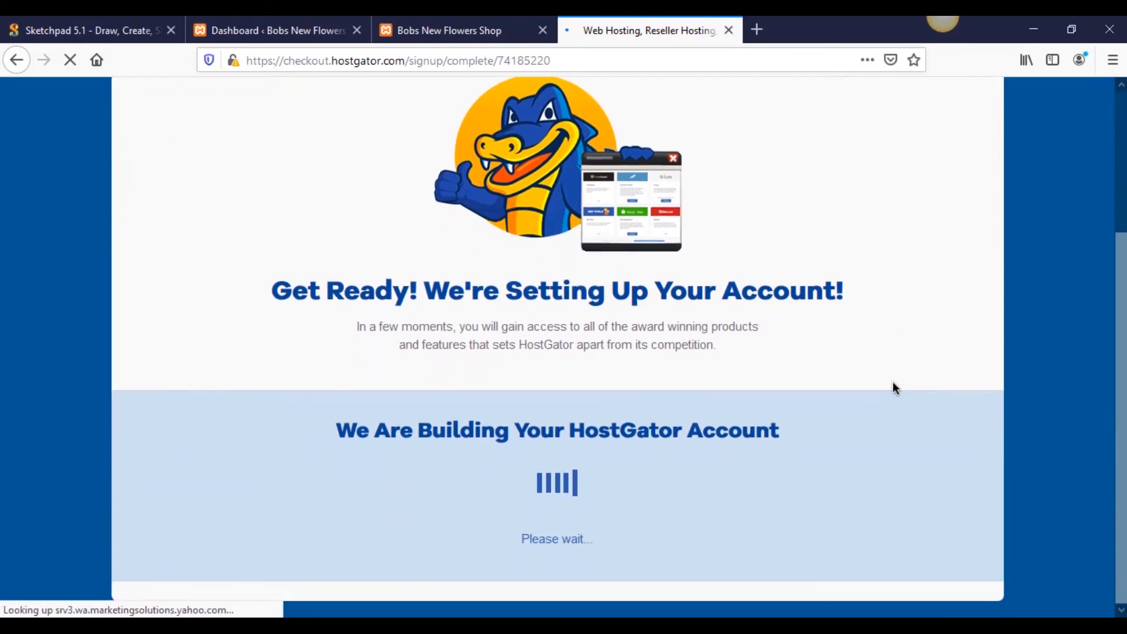
pyautogui.scroll(2, 891, 386)
pyautogui.scroll(-2, 886, 388)
pyautogui.scroll(2, 880, 390)
pyautogui.scroll(-2, 874, 392)
pyautogui.scroll(2, 868, 393)
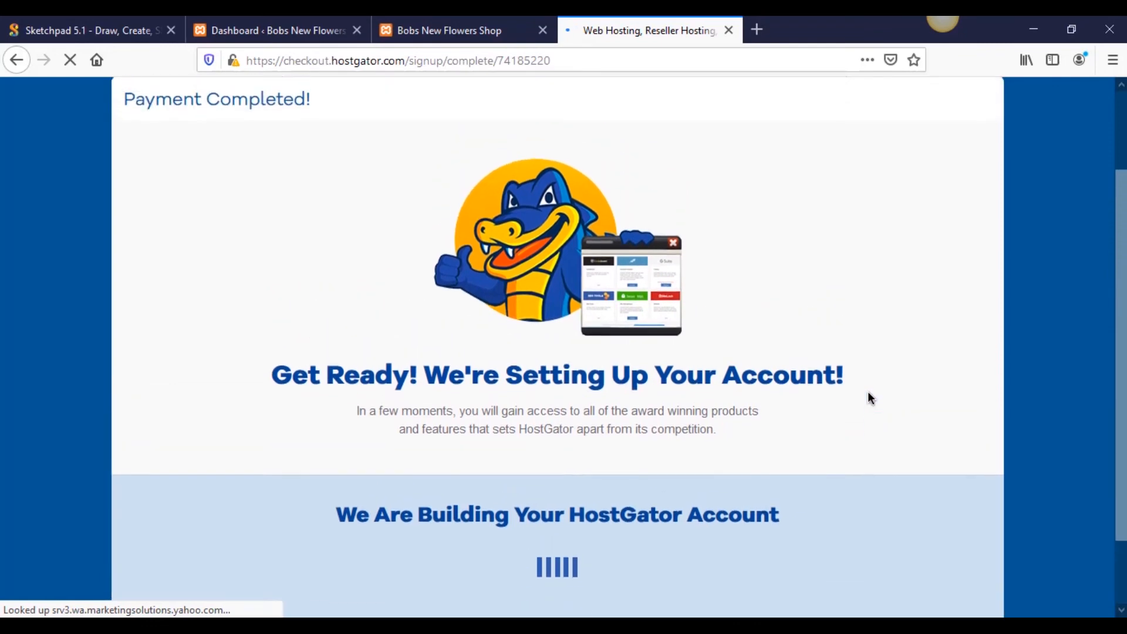
pyautogui.scroll(-2, 867, 396)
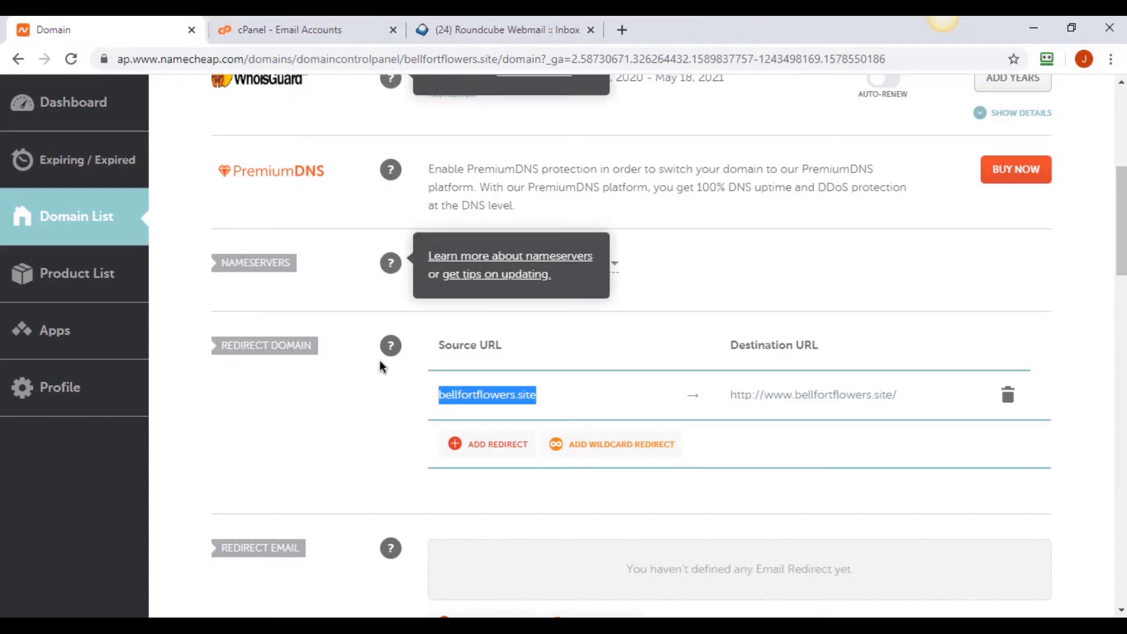
# Step: Look at the nameserver options for bellfortflowers.site in Namecheap without changing the setting
pyautogui.scroll(2, 341, 420)
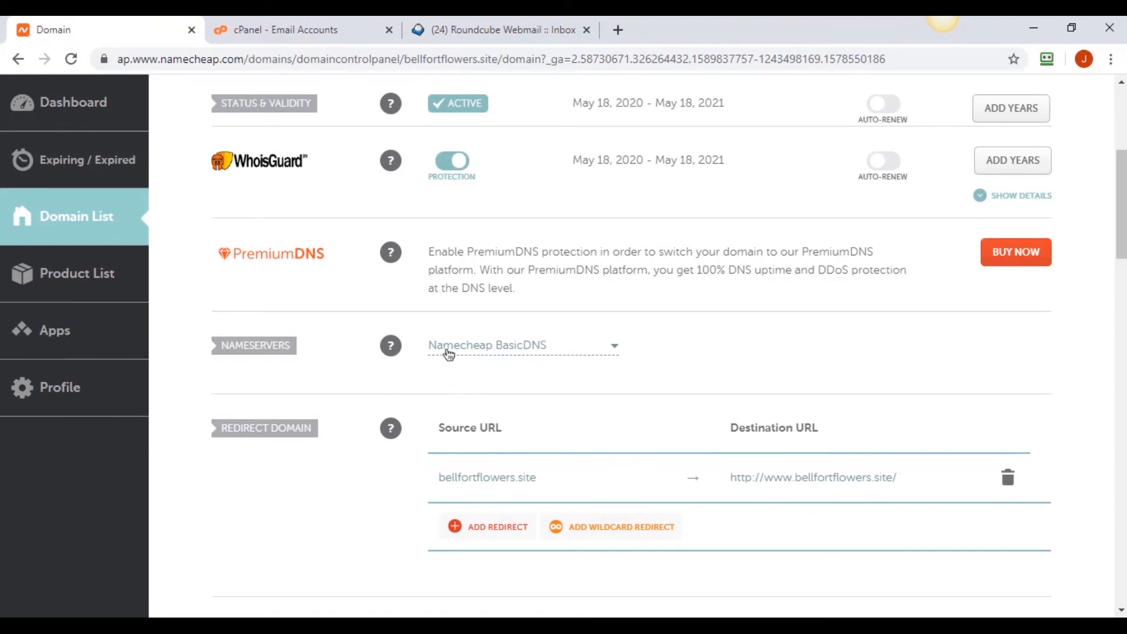
pyautogui.click(611, 348)
pyautogui.click(661, 356)
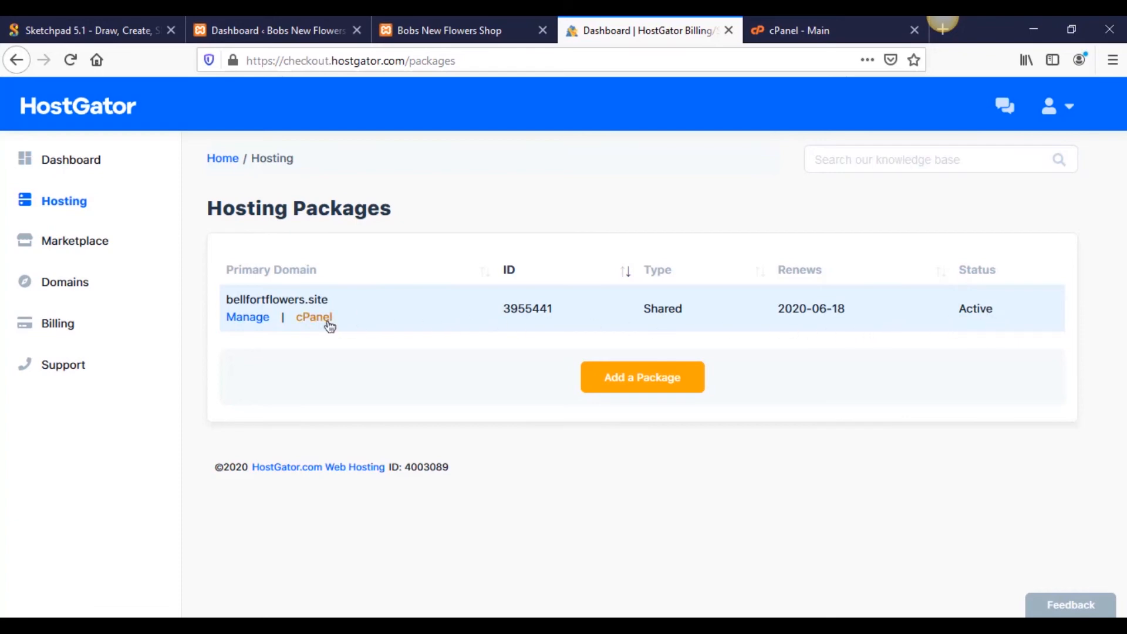
# Step: Switch to the hosting account's cPanel, dismiss the ConstantContact banner and look over the main page
pyautogui.click(843, 26)
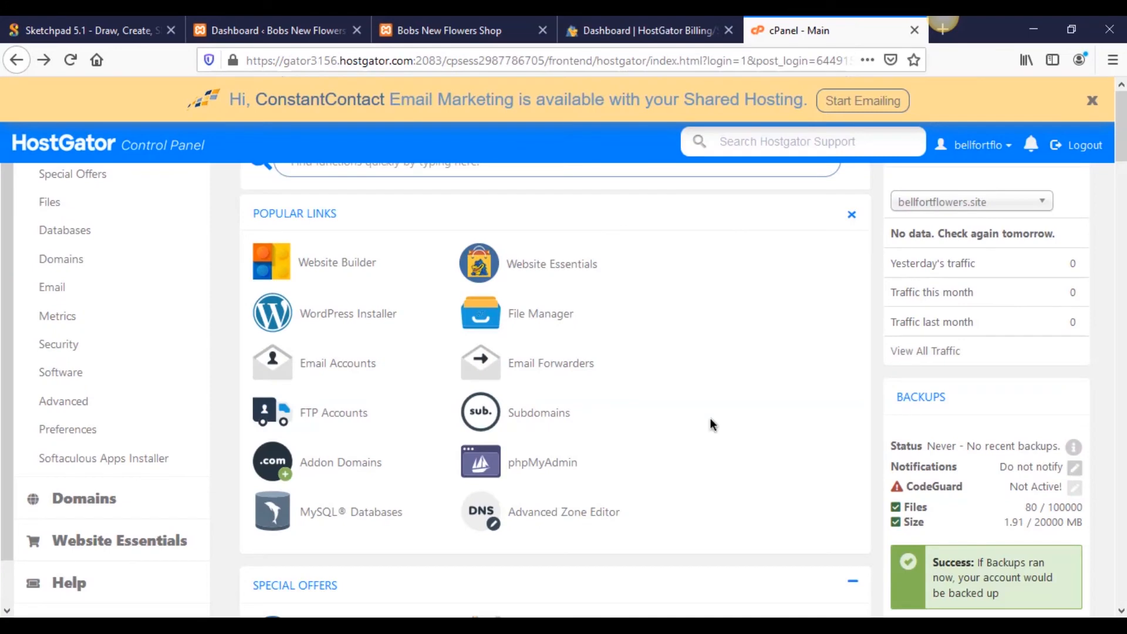
pyautogui.click(1091, 100)
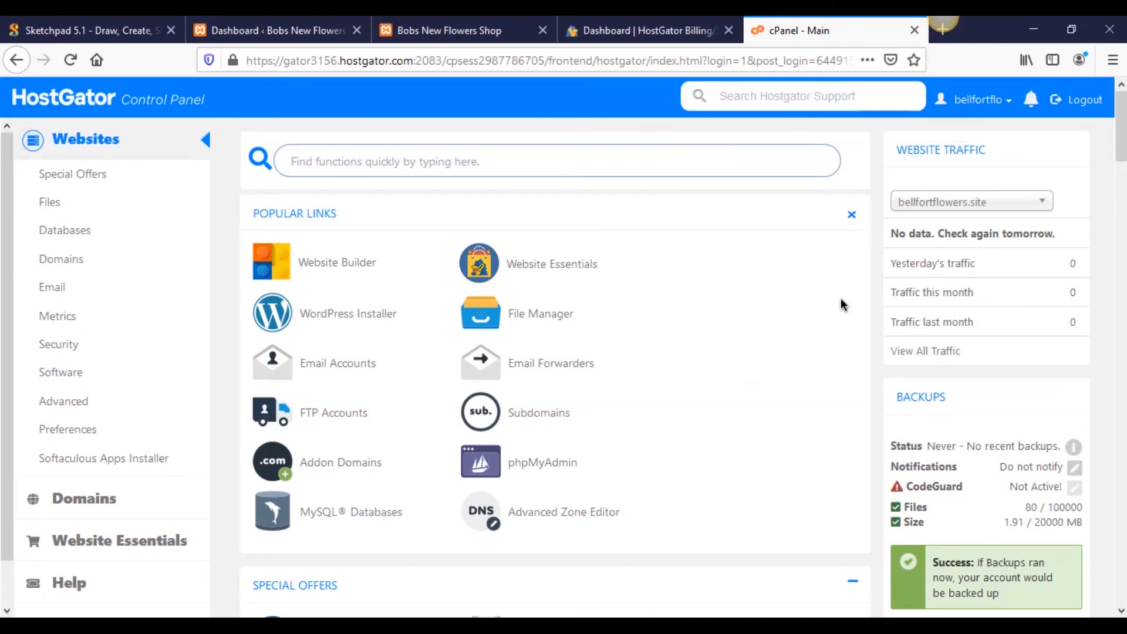
pyautogui.scroll(-5, 842, 299)
pyautogui.scroll(5, 848, 369)
# Step: Return to the HostGator billing dashboard and open the server info and settings of the bellfortflowers.site hosting package
pyautogui.click(645, 30)
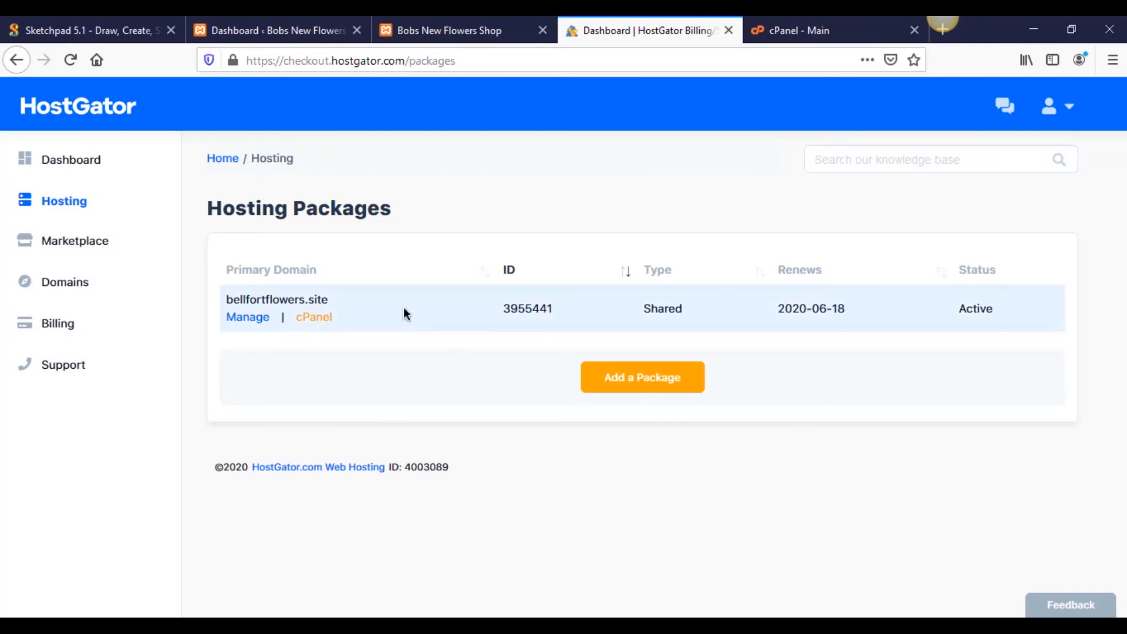
pyautogui.click(255, 323)
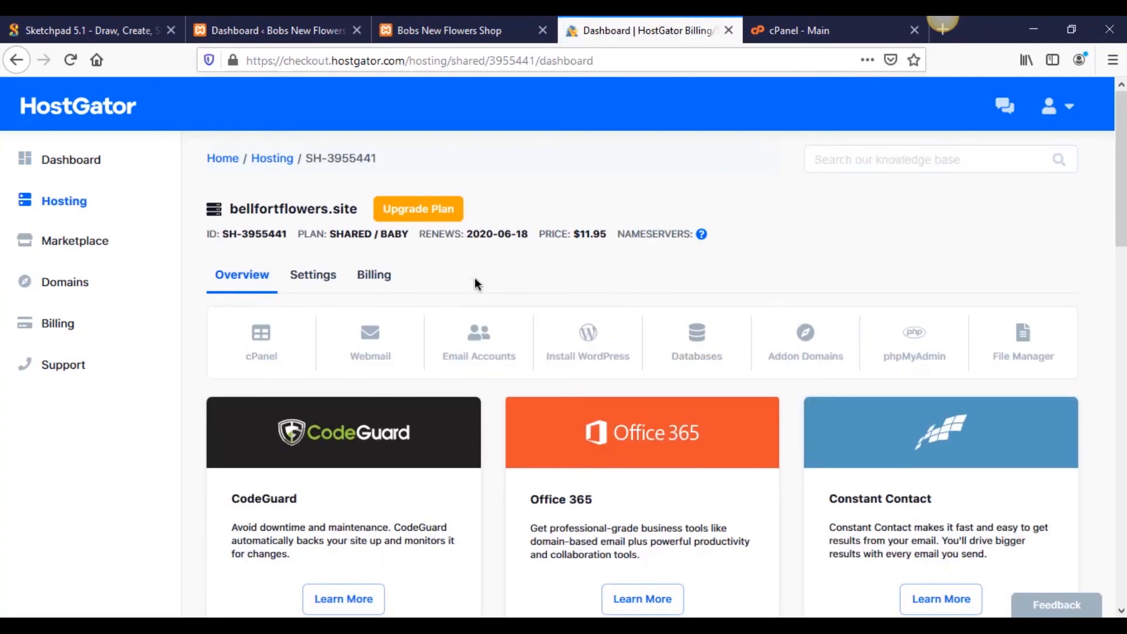
pyautogui.click(312, 282)
pyautogui.scroll(-3, 368, 317)
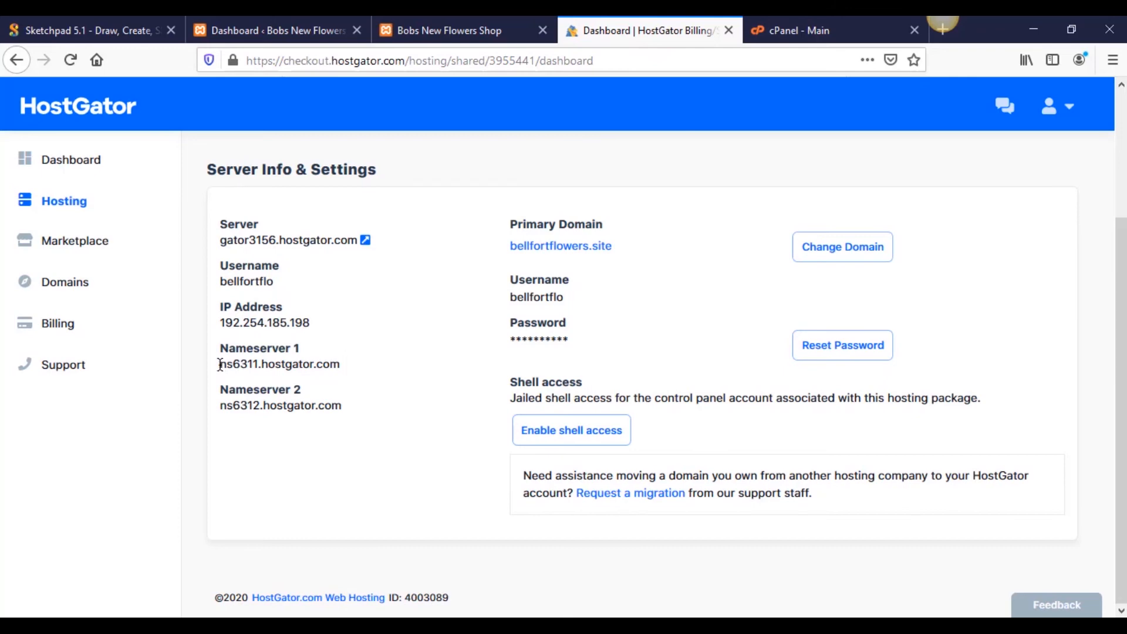
# Step: Copy the first HostGator nameserver, set the domain's nameservers to Custom DNS in Namecheap, and enter ns6311.hostgator.com as Nameserver 1
pyautogui.moveTo(219, 364)
pyautogui.mouseDown()
pyautogui.moveTo(344, 374)
pyautogui.moveTo(218, 365)
pyautogui.mouseUp()
pyautogui.hotkey('ctrl', 'c')
pyautogui.click(342, 364)
pyautogui.hotkey('alt', 'Tab')
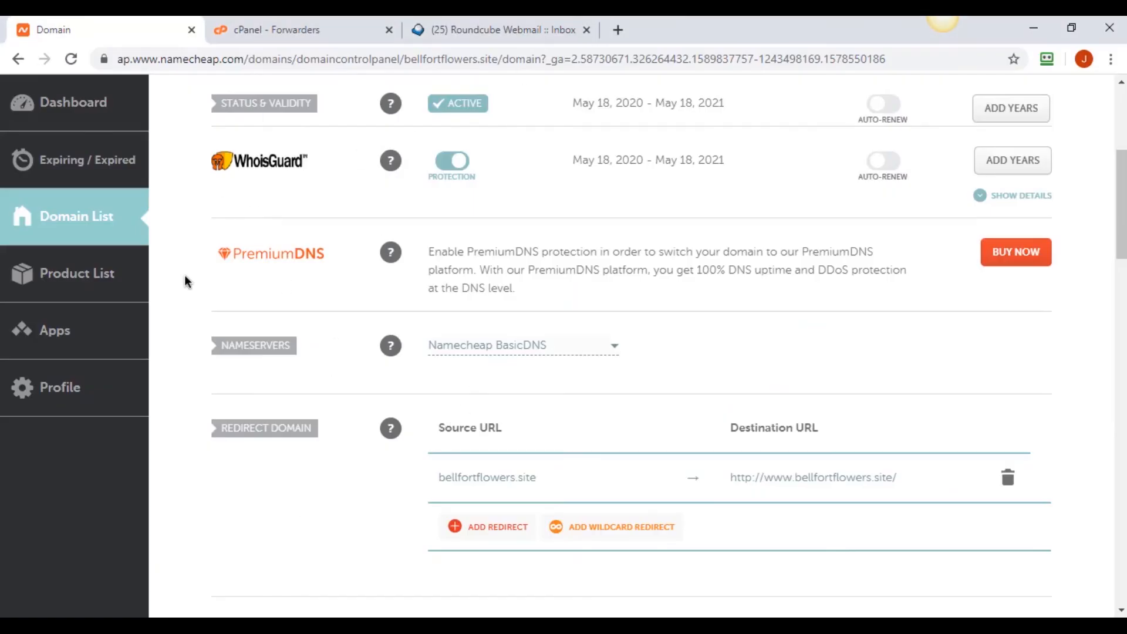
pyautogui.click(503, 349)
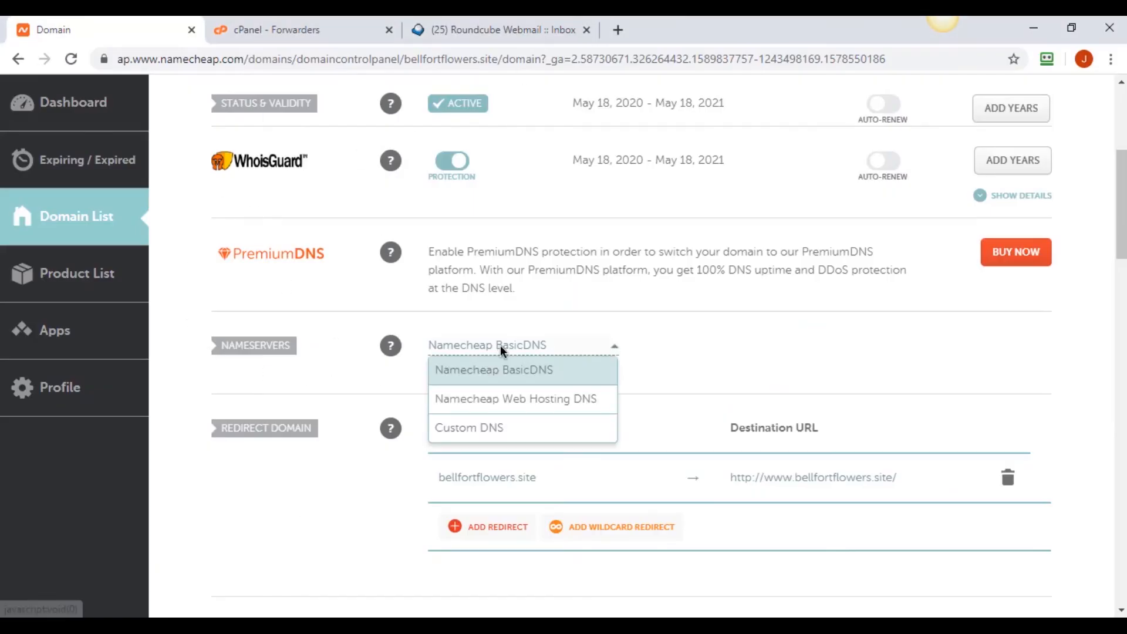
pyautogui.click(490, 428)
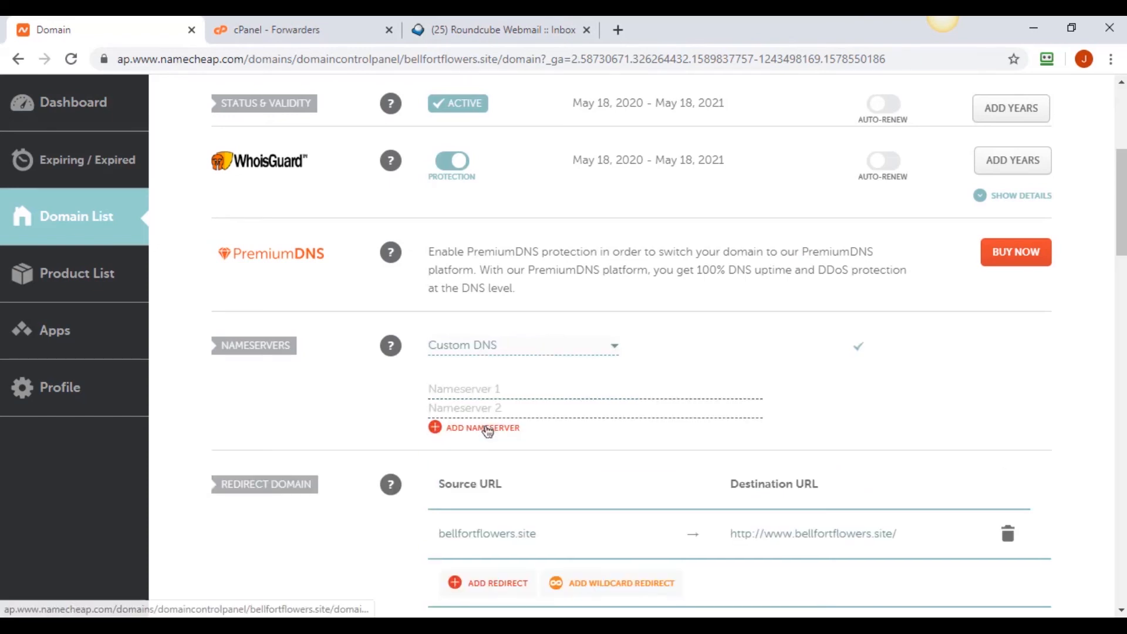
pyautogui.click(497, 390)
pyautogui.hotkey('ctrl', 'v')
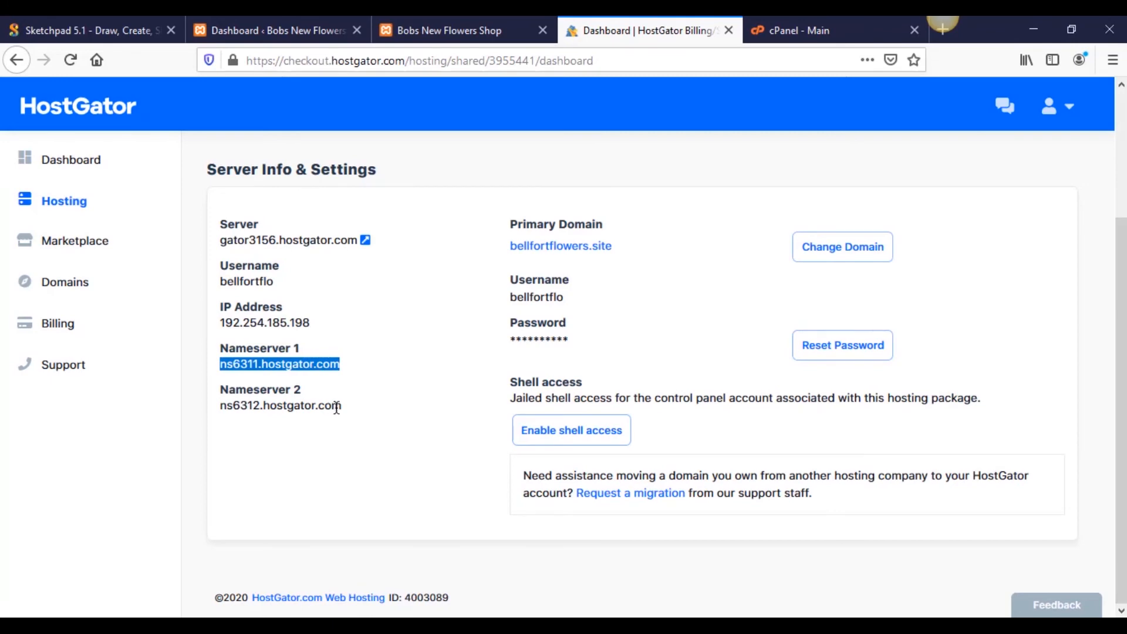
# Step: Copy ns6312.hostgator.com from HostGator into Nameserver 2 in Namecheap, save the custom nameservers and dismiss the DNS update notice
pyautogui.moveTo(339, 409); pyautogui.dragTo(217, 417)
pyautogui.hotkey('ctrl', 'c')
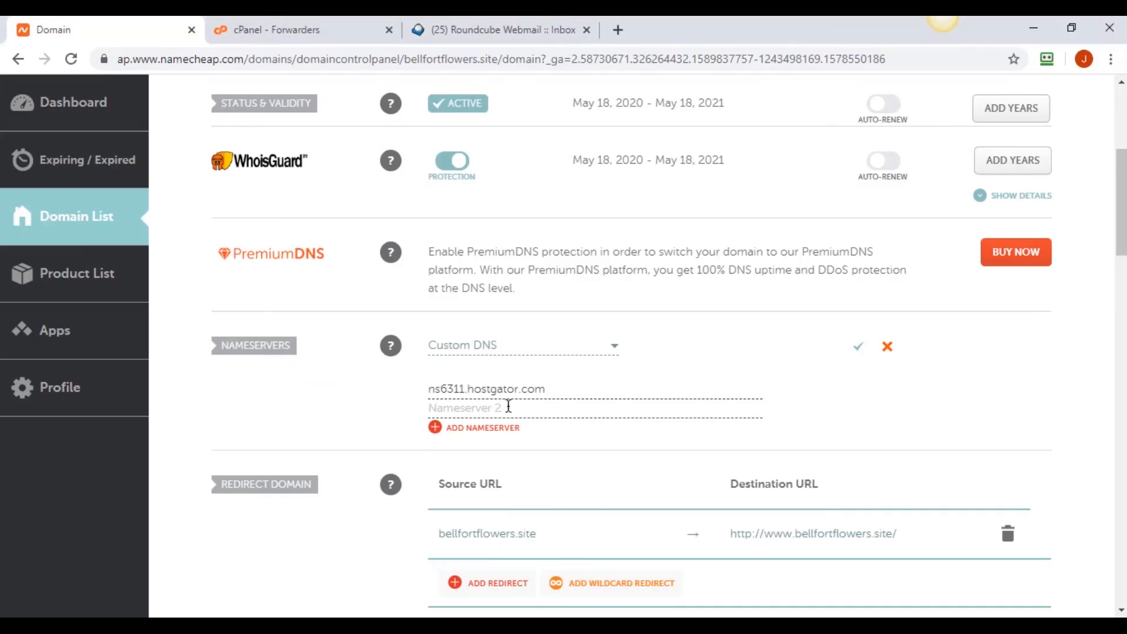
pyautogui.click(506, 406)
pyautogui.hotkey('ctrl', 'v')
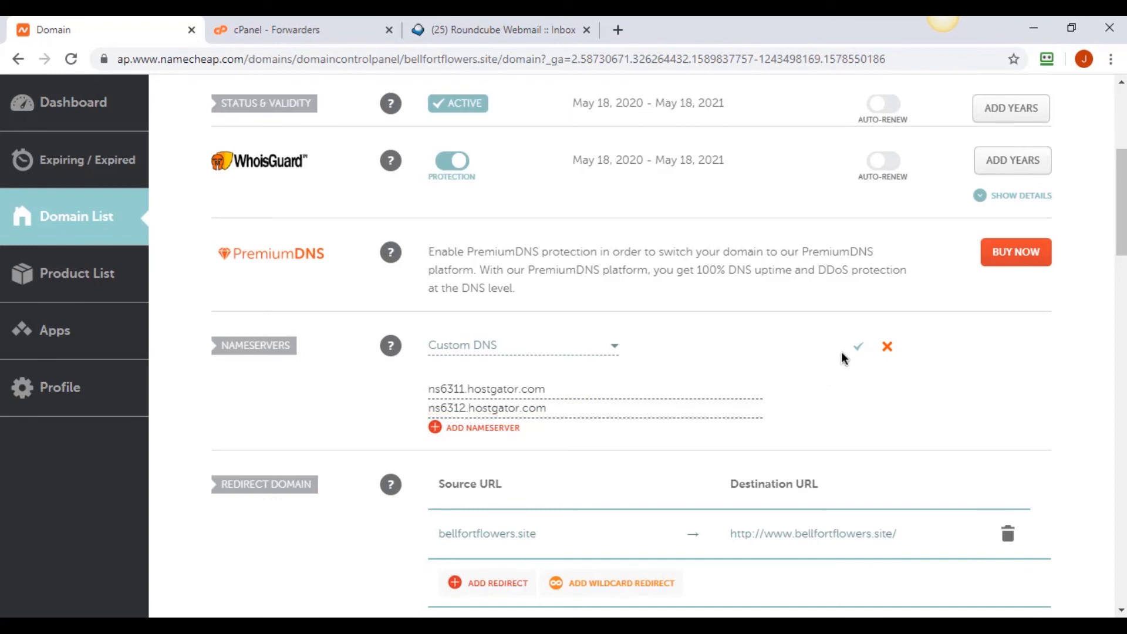
pyautogui.click(858, 350)
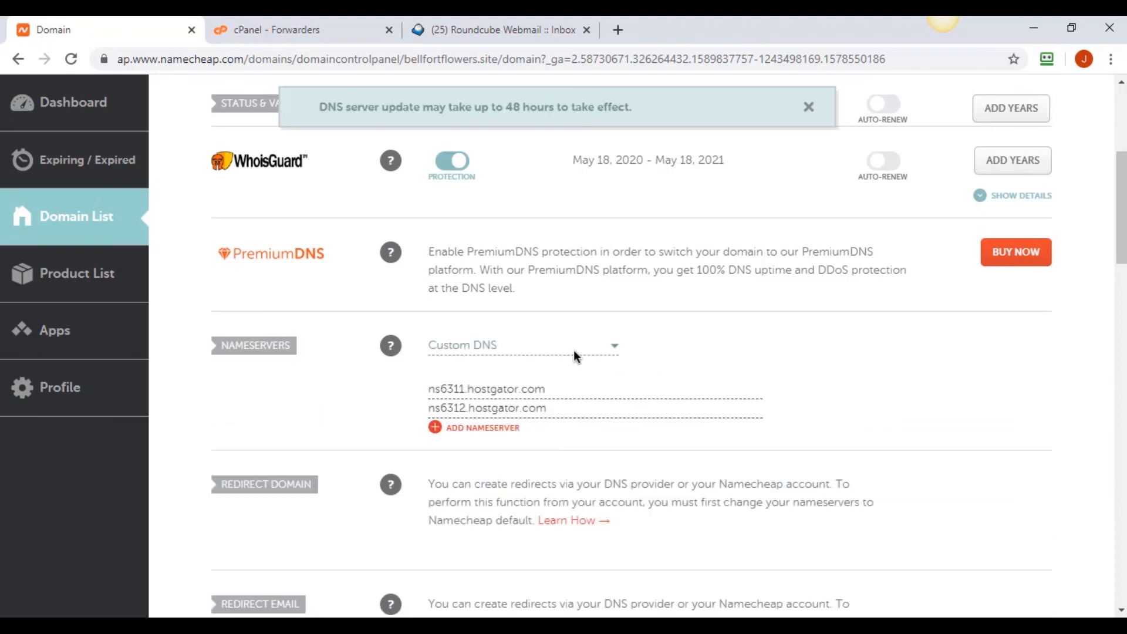
pyautogui.click(810, 108)
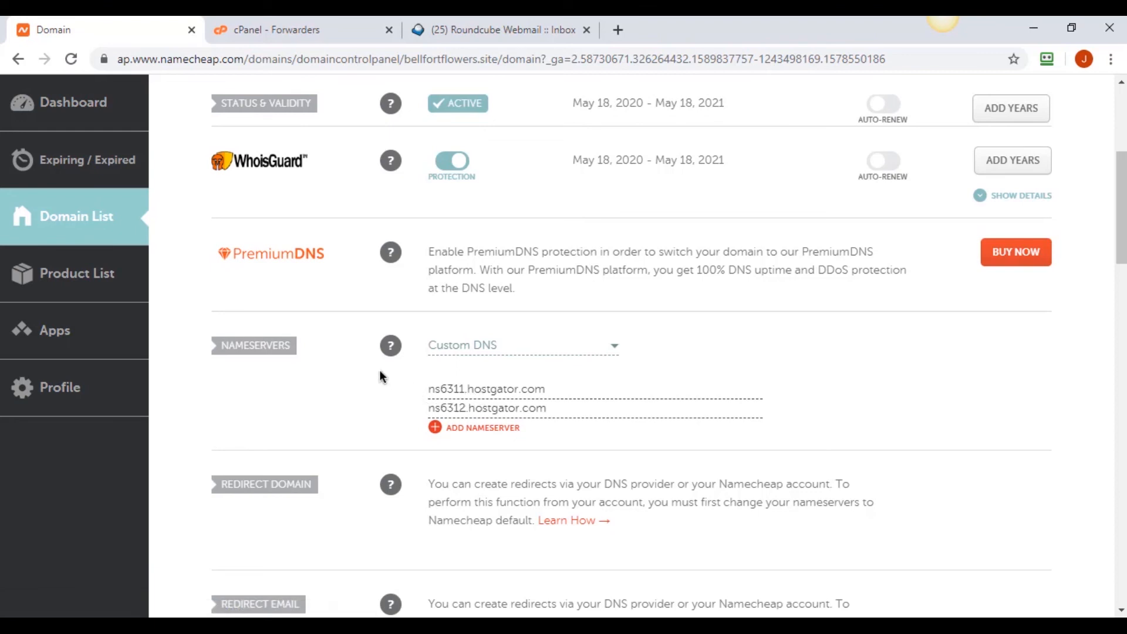
pyautogui.scroll(3, 663, 211)
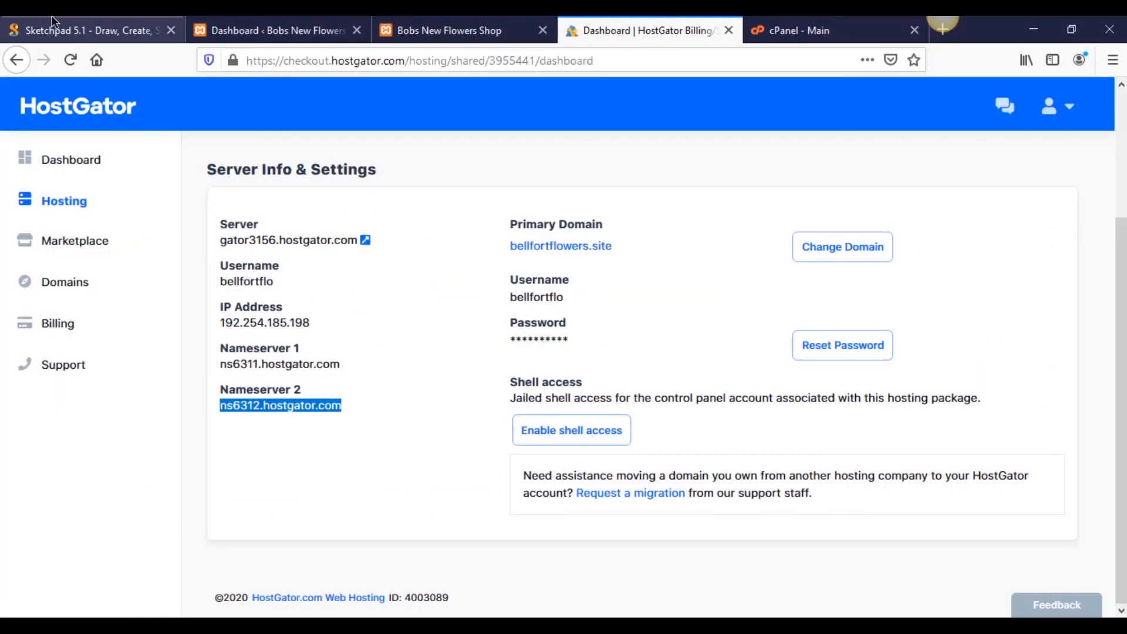
# Step: Revisit the Sketchpad diagram and examine the functions and general information on the cPanel main page
pyautogui.click(88, 30)
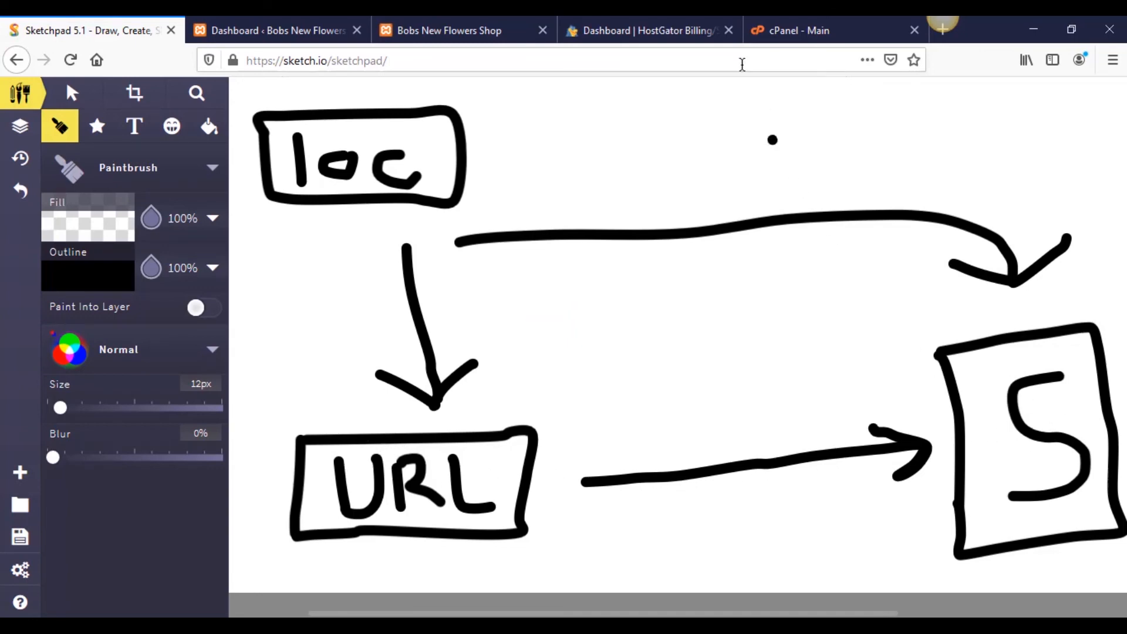
pyautogui.click(809, 28)
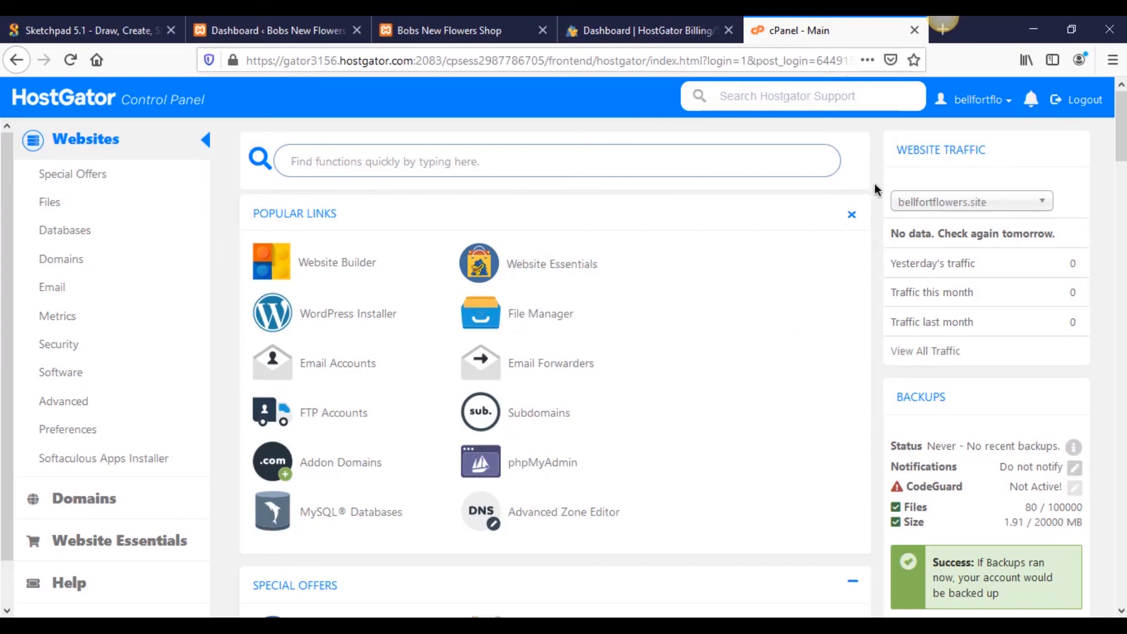
pyautogui.scroll(-3, 879, 446)
pyautogui.scroll(-12, 876, 444)
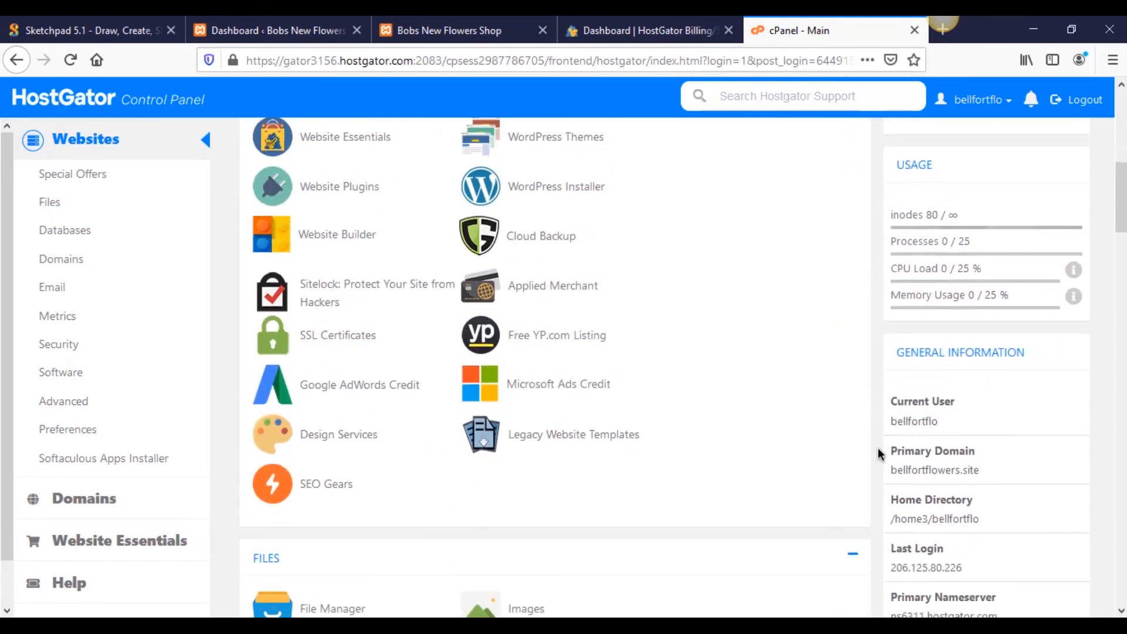
pyautogui.scroll(-4, 878, 448)
pyautogui.scroll(11, 878, 447)
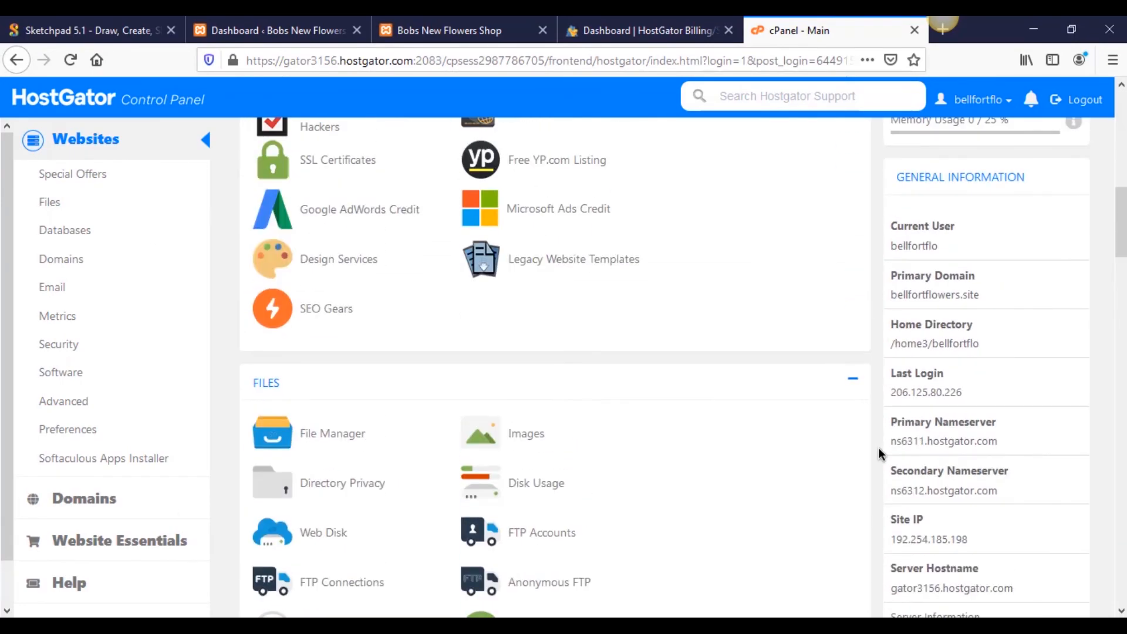
pyautogui.scroll(6, 879, 446)
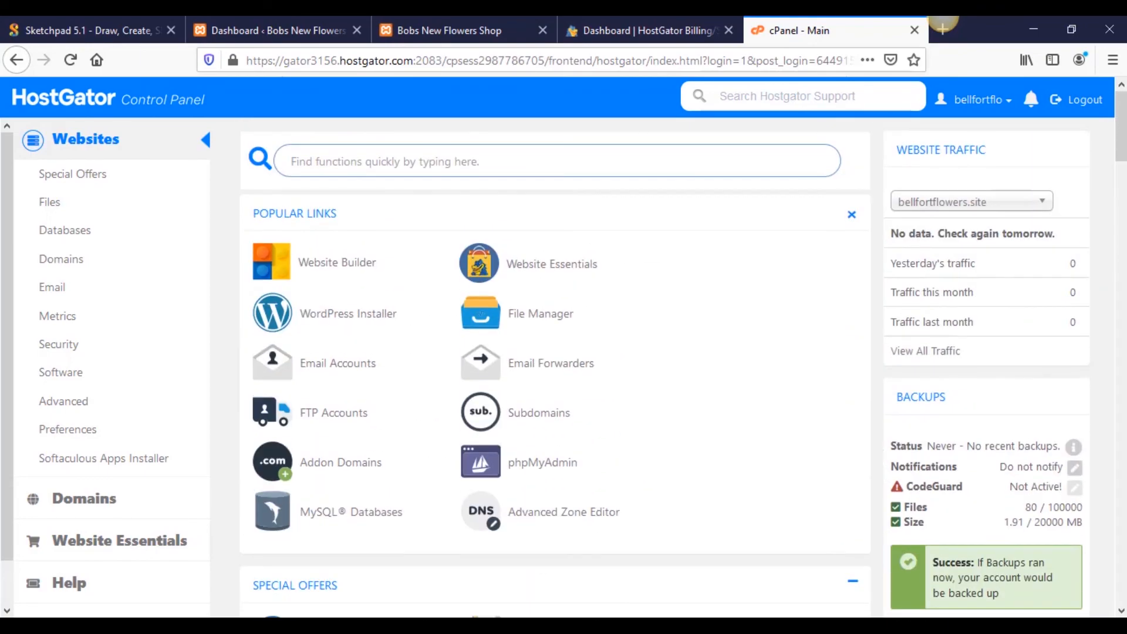
pyautogui.moveTo(1121, 127); pyautogui.dragTo(1120, 222)
pyautogui.scroll(10, 896, 272)
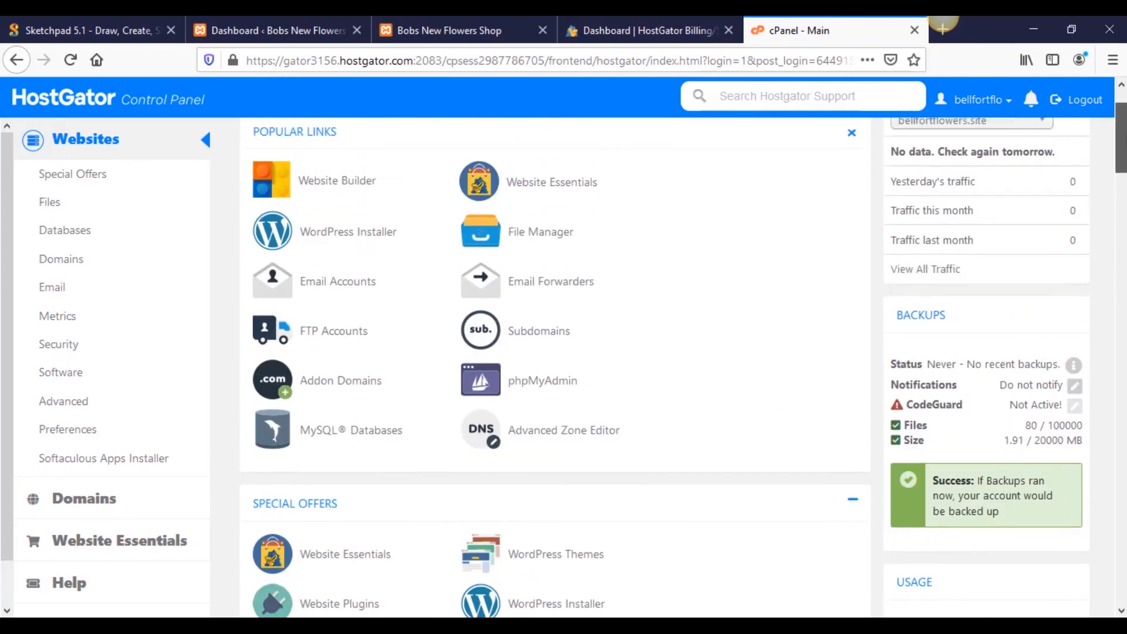